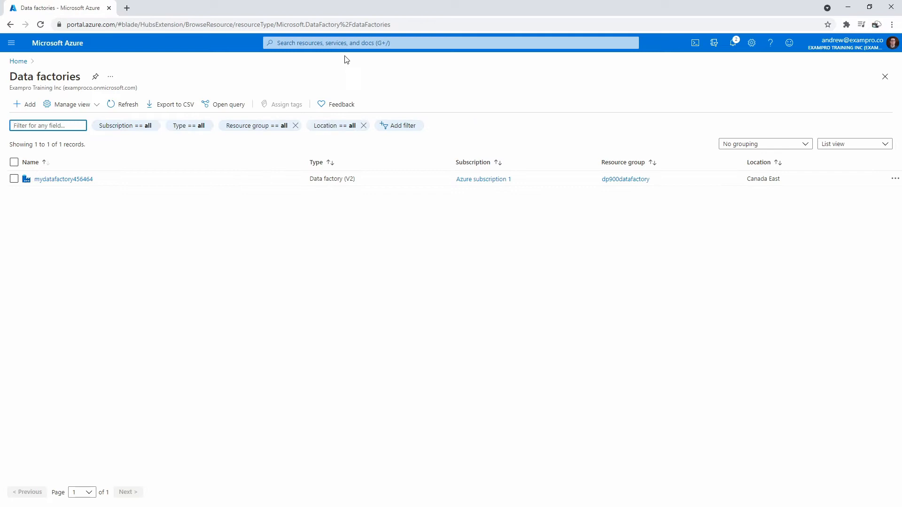
# Start creating a new data factory and make a new resource group named dp900datafactory2 for it.
pyautogui.write('data fa')
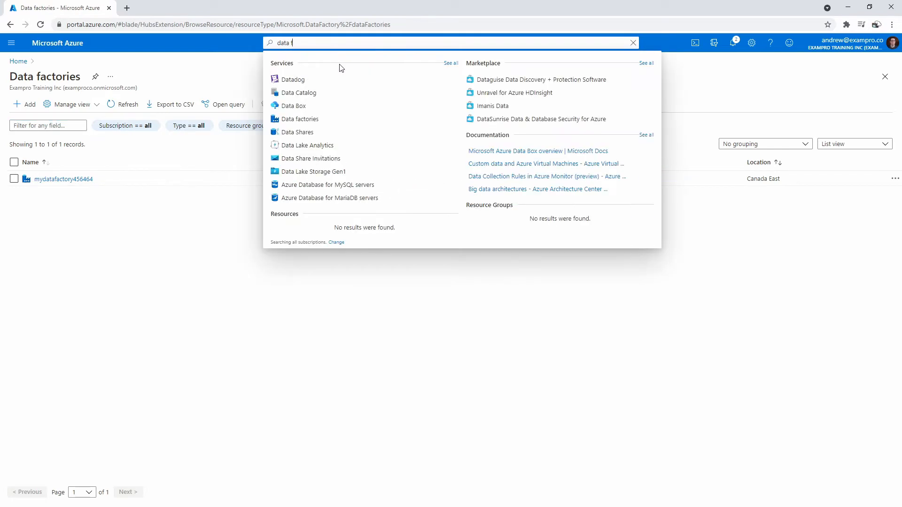
pyautogui.click(157, 239)
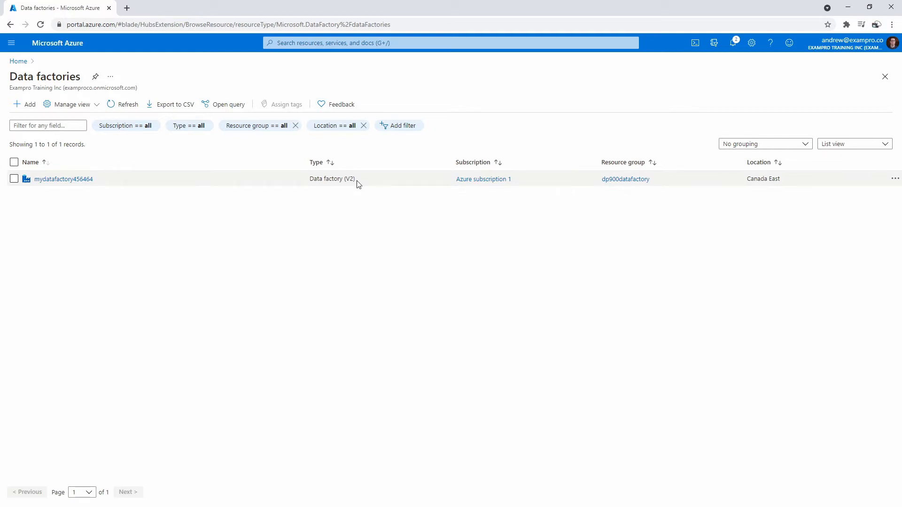
pyautogui.click(29, 105)
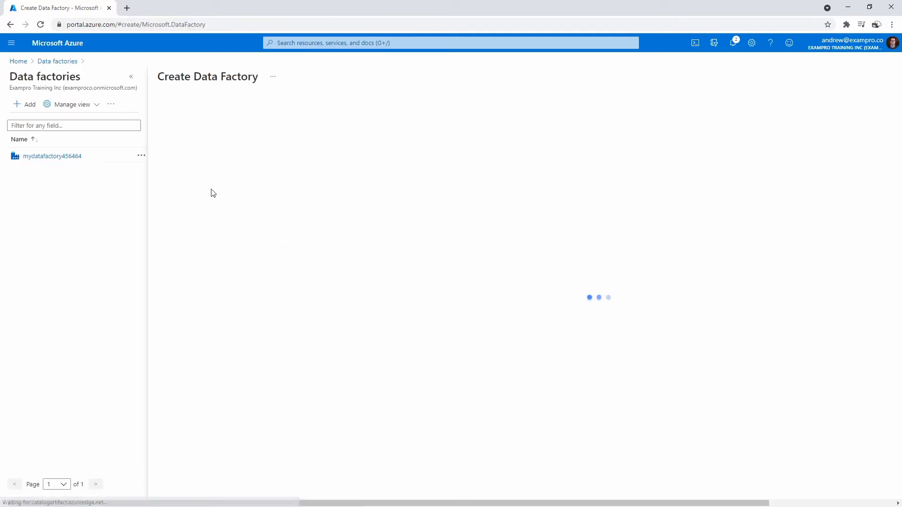
pyautogui.click(309, 192)
pyautogui.click(256, 202)
pyautogui.click(292, 201)
pyautogui.write('dp900datafactort2')
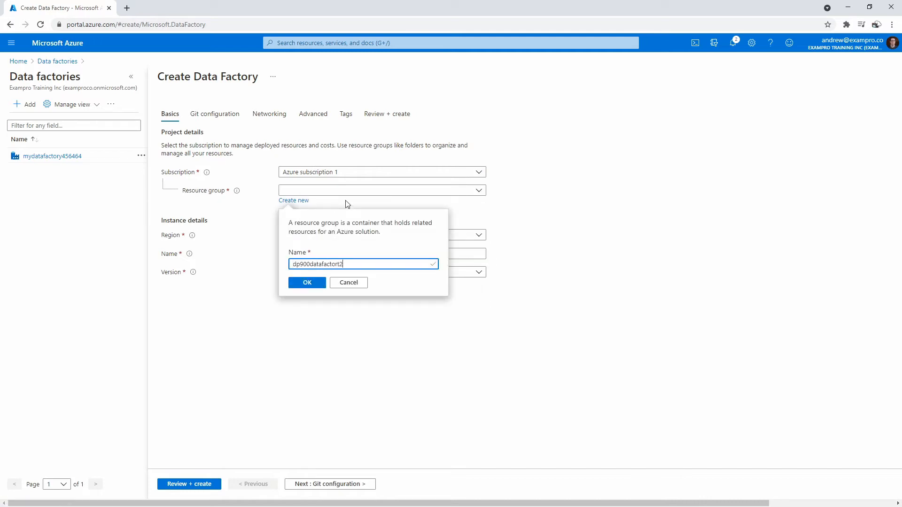
pyautogui.press('BackSpace')
pyautogui.click(295, 280)
# Name the new data factory instance dp900datafactory2.
pyautogui.click(326, 254)
pyautogui.write('dp900datafactory')
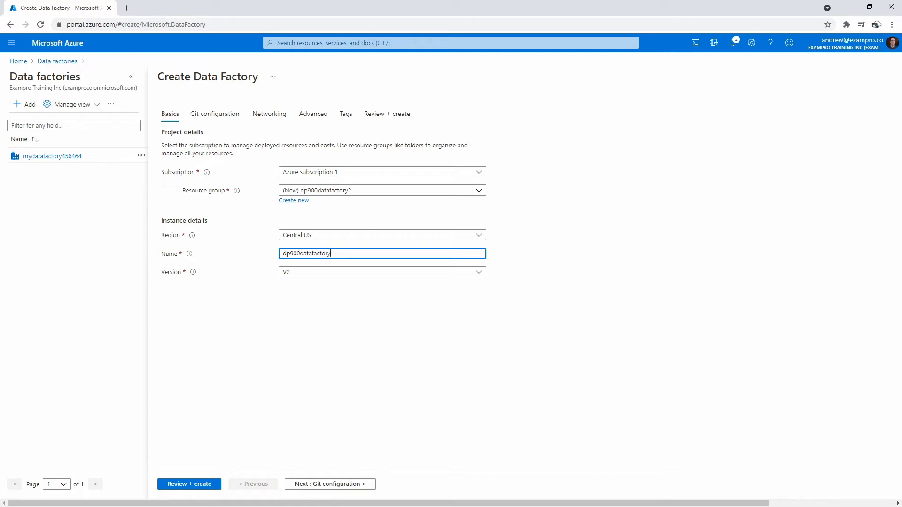
pyautogui.click(347, 253)
pyautogui.write('2')
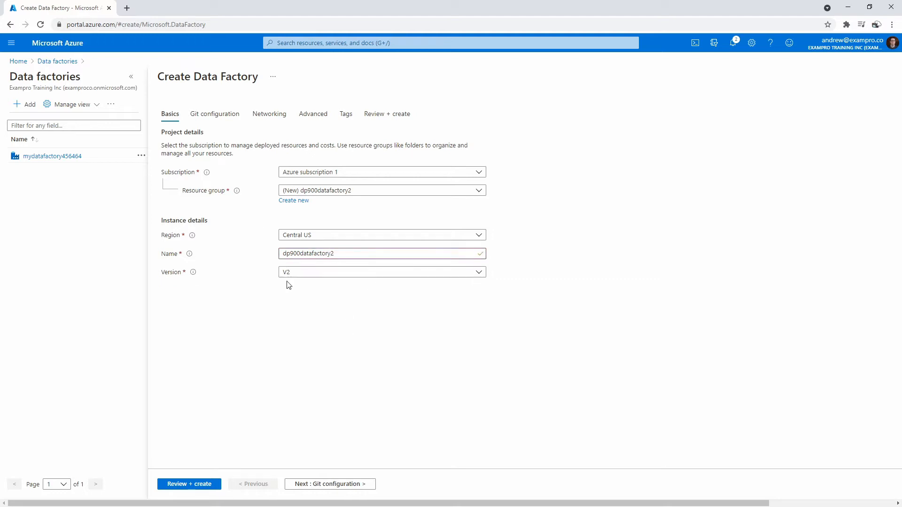
# Postpone the Git configuration and look through the factory's networking and encryption settings.
pyautogui.click(304, 484)
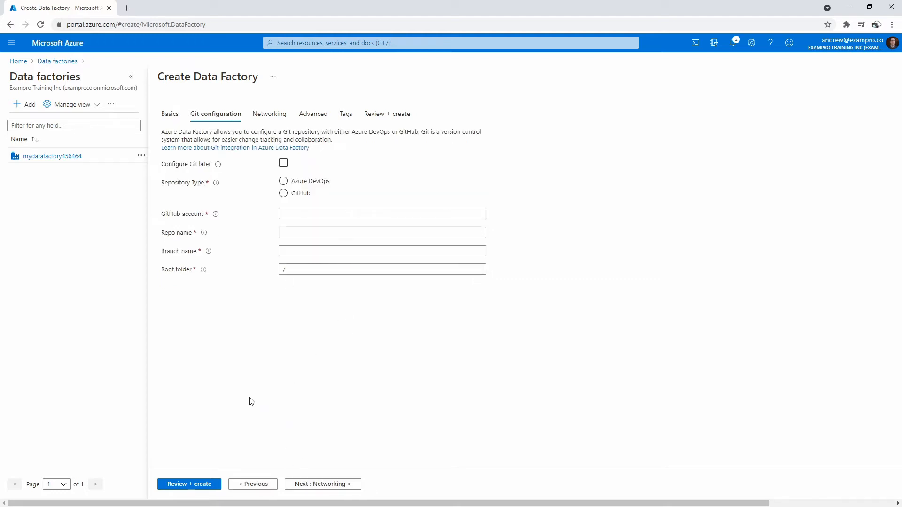
pyautogui.click(283, 163)
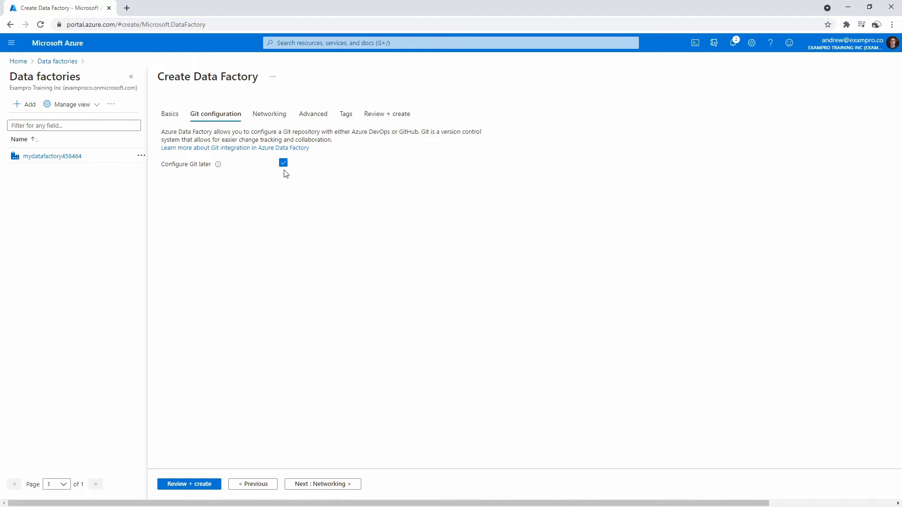
pyautogui.click(277, 116)
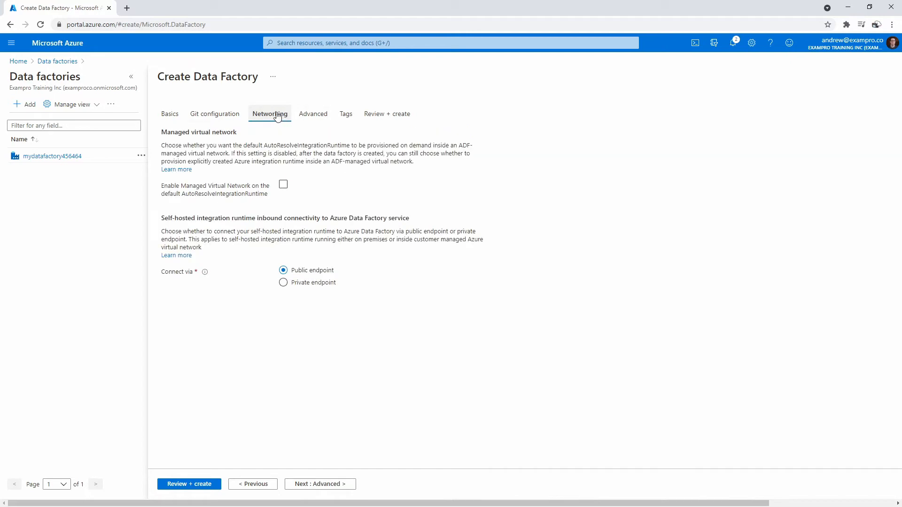
pyautogui.click(220, 117)
pyautogui.click(267, 122)
pyautogui.click(310, 118)
pyautogui.moveTo(168, 133); pyautogui.dragTo(235, 138)
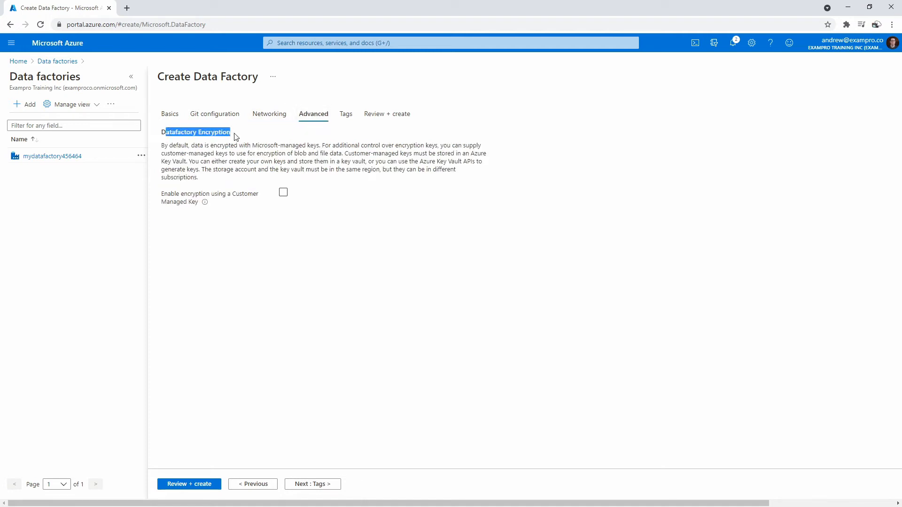
# Validate and create the data factory, and open its Author & Monitor environment.
pyautogui.click(205, 483)
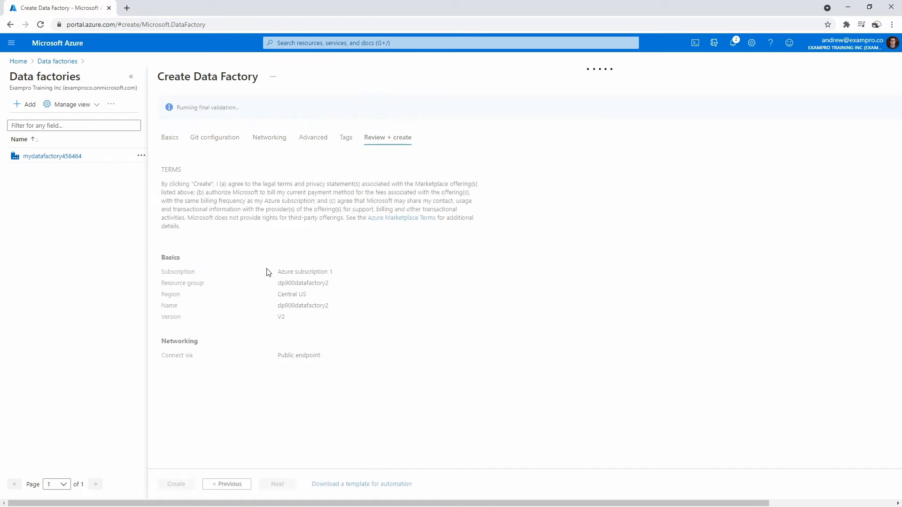
pyautogui.click(173, 483)
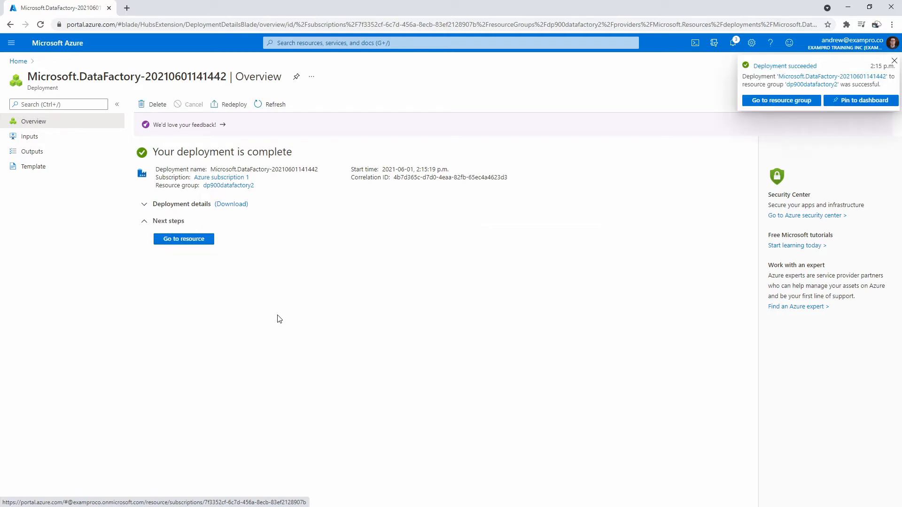
pyautogui.click(206, 240)
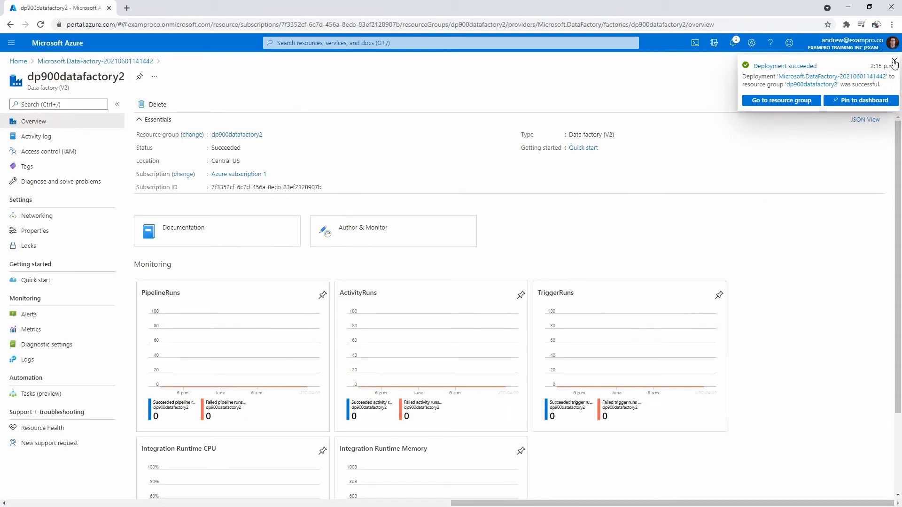
pyautogui.click(358, 233)
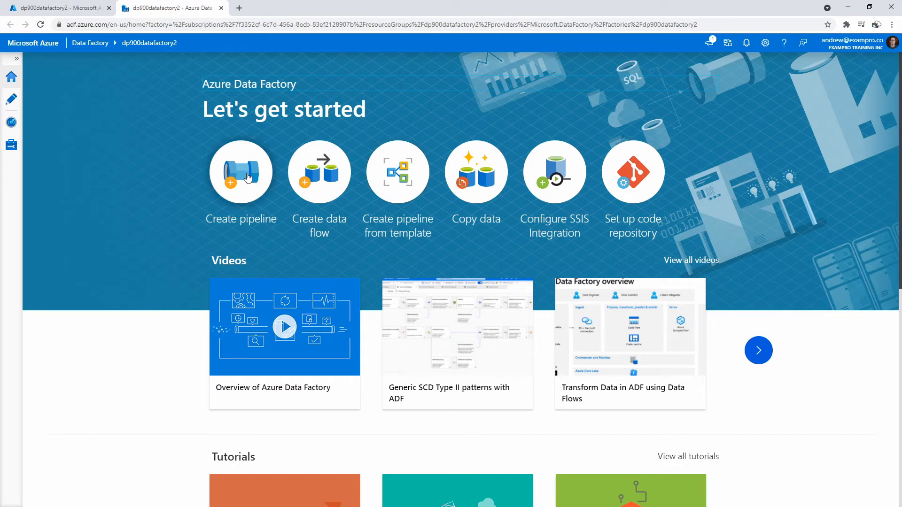
# Add a new empty pipeline to the factory resources.
pyautogui.click(12, 100)
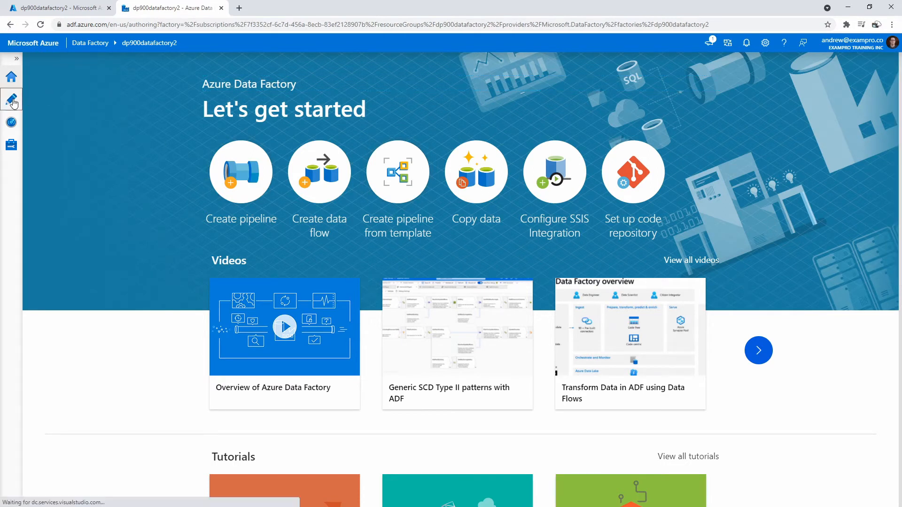
pyautogui.click(148, 100)
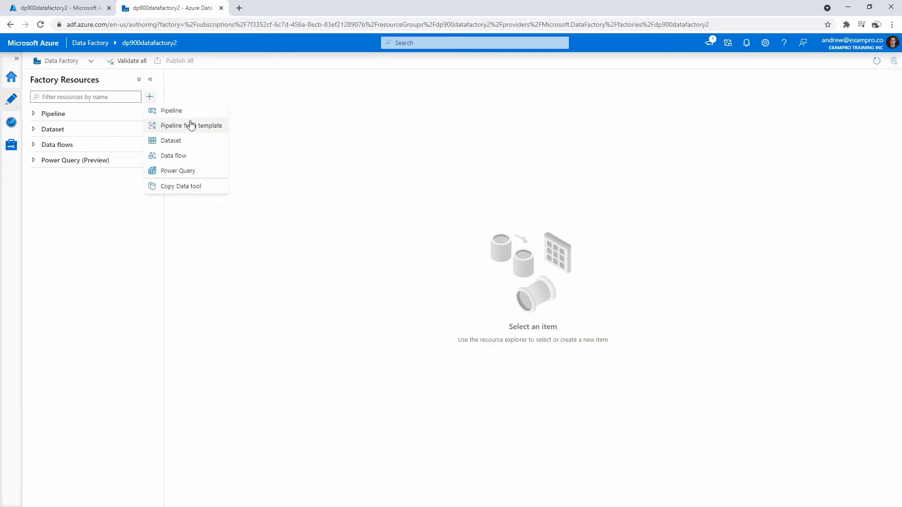
pyautogui.click(209, 114)
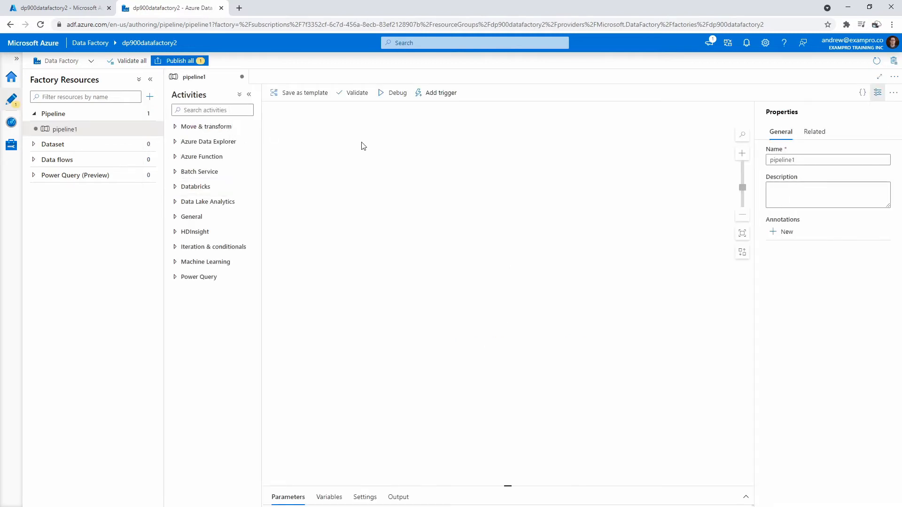
pyautogui.click(701, 159)
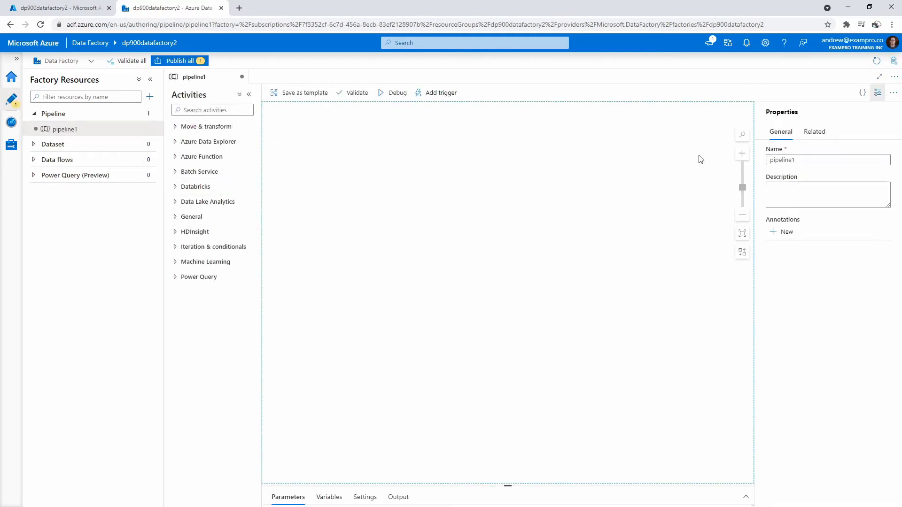
# Rename the new pipeline sqltoblob in its general properties.
pyautogui.click(790, 154)
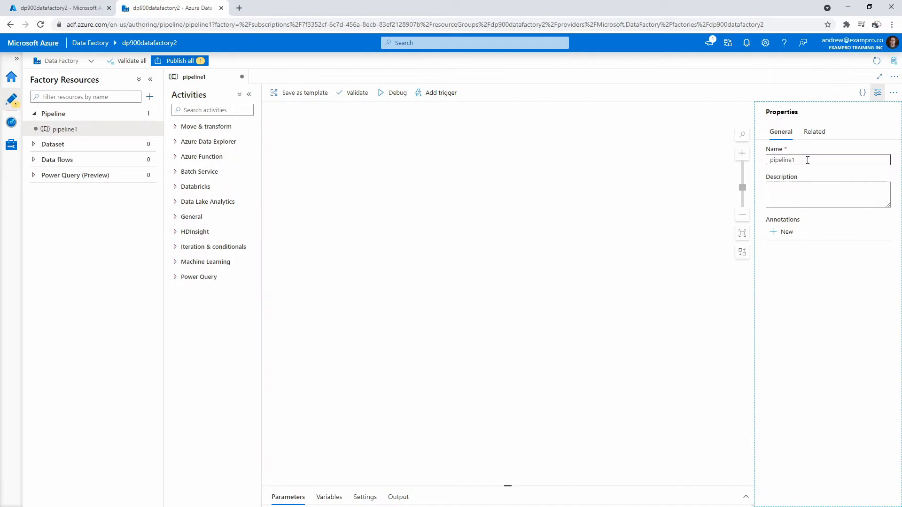
pyautogui.moveTo(816, 158); pyautogui.dragTo(778, 159)
pyautogui.moveTo(781, 159)
pyautogui.mouseDown()
pyautogui.moveTo(761, 153)
pyautogui.moveTo(775, 160)
pyautogui.mouseUp()
pyautogui.moveTo(803, 159); pyautogui.dragTo(769, 162)
pyautogui.write('sqltoblob')
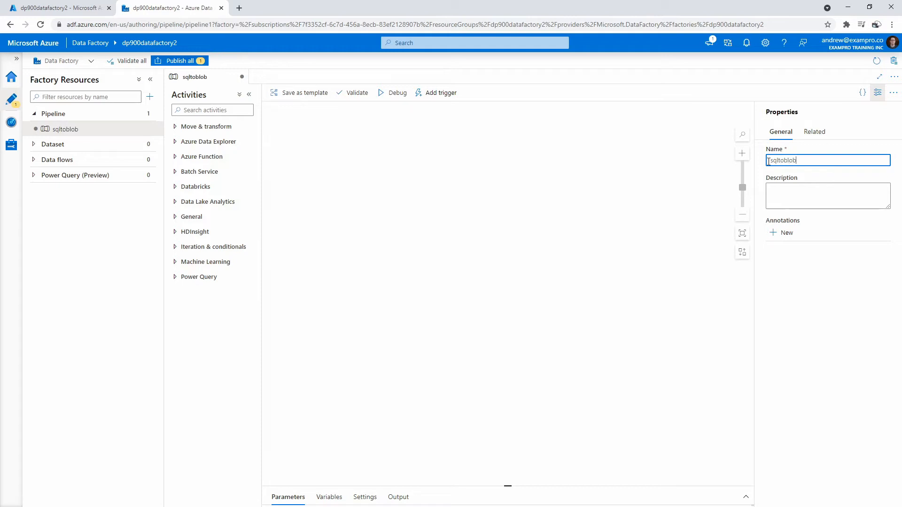
pyautogui.click(806, 203)
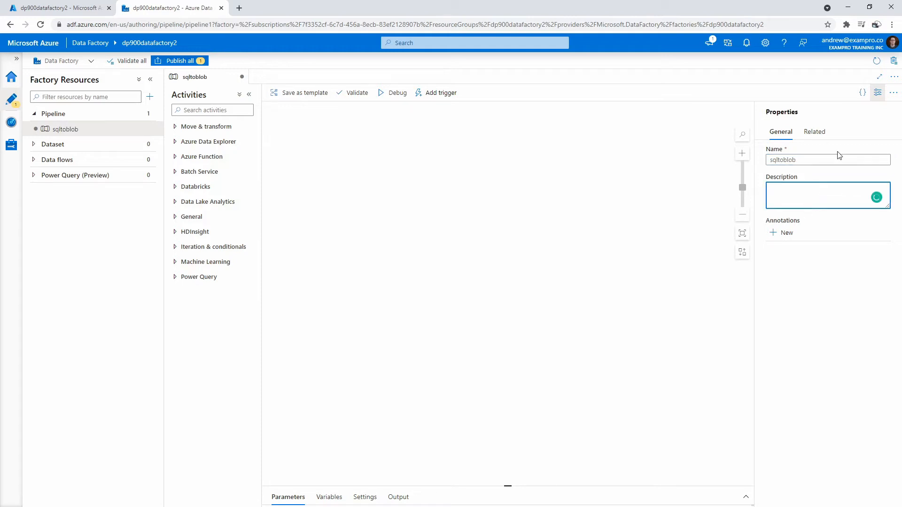
pyautogui.click(821, 215)
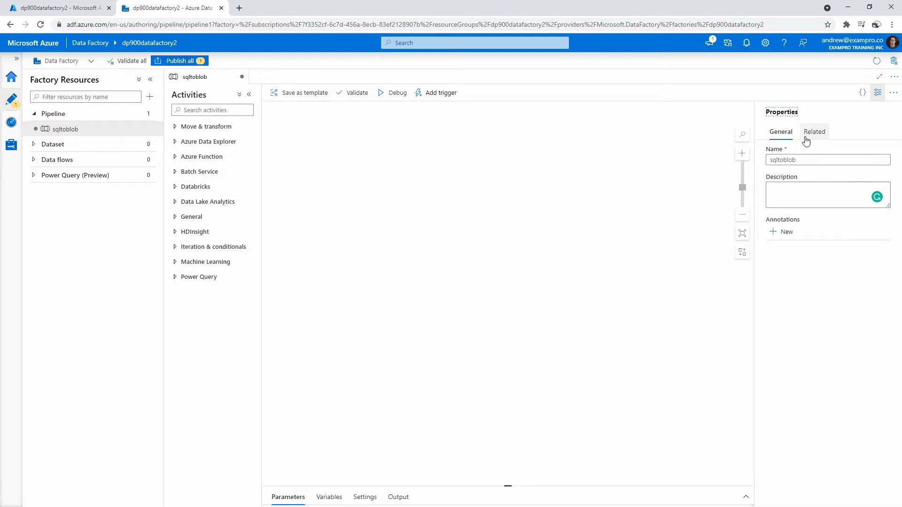
pyautogui.click(337, 136)
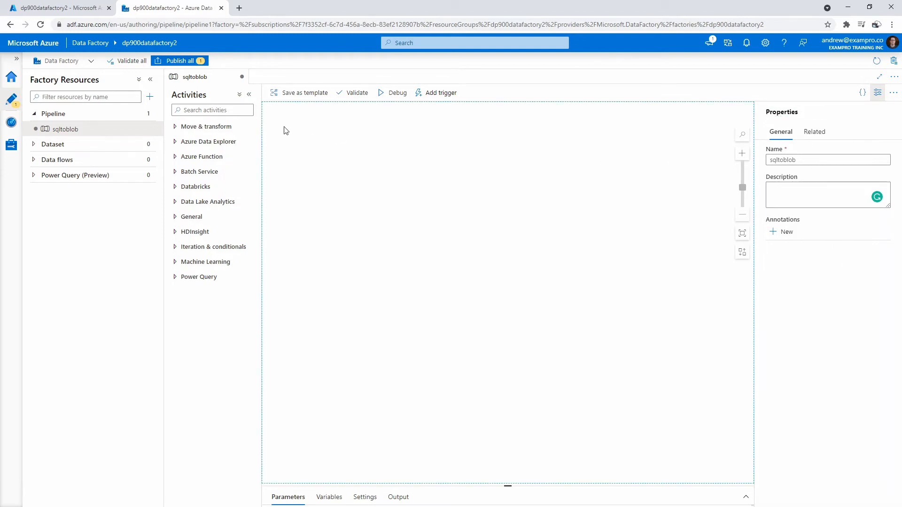
# Start a new linked service for an Azure SQL Database data store.
pyautogui.click(12, 144)
pyautogui.click(148, 114)
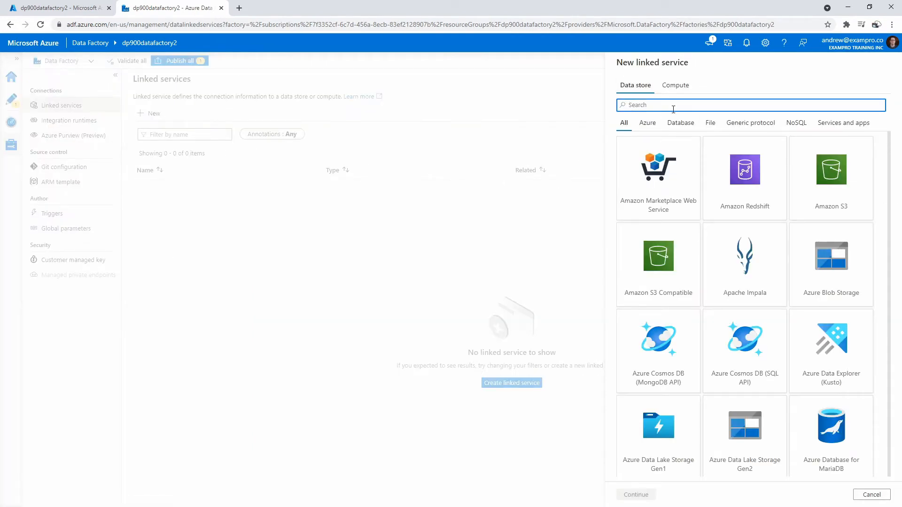
pyautogui.write('sql')
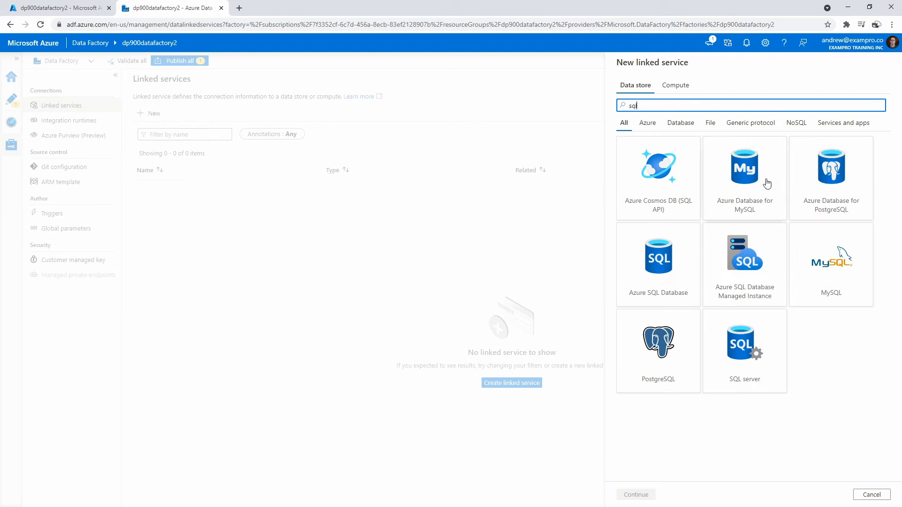
pyautogui.click(658, 281)
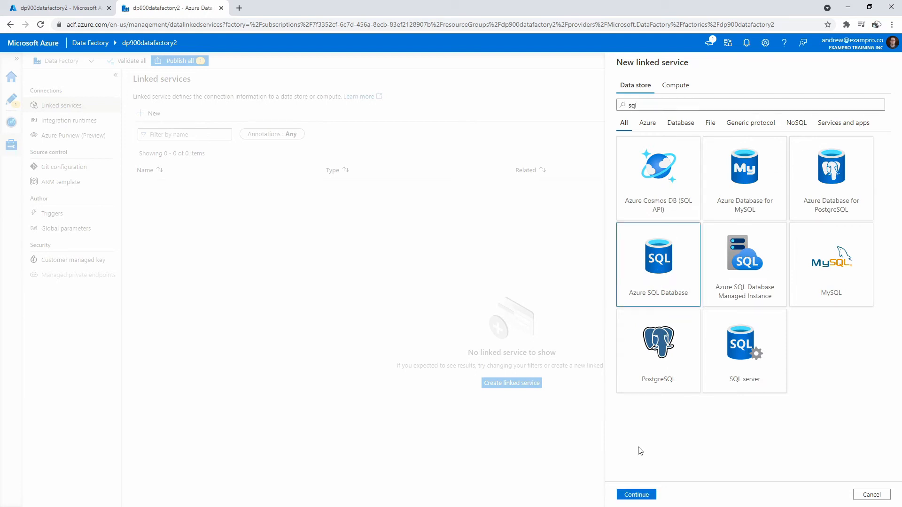
pyautogui.click(637, 495)
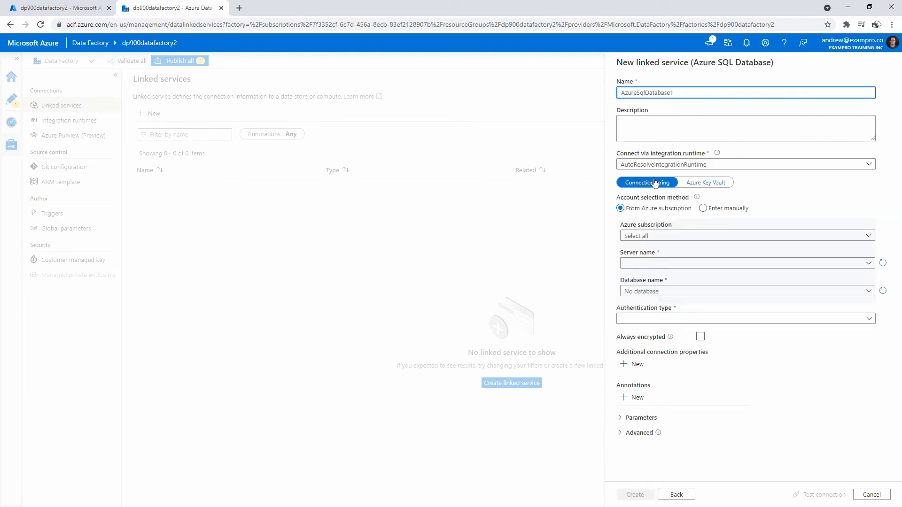
# Set the linked service's subscription to Azure subscription 1, server to myazuresqlserver123456 and database to myazuresql.
pyautogui.click(678, 238)
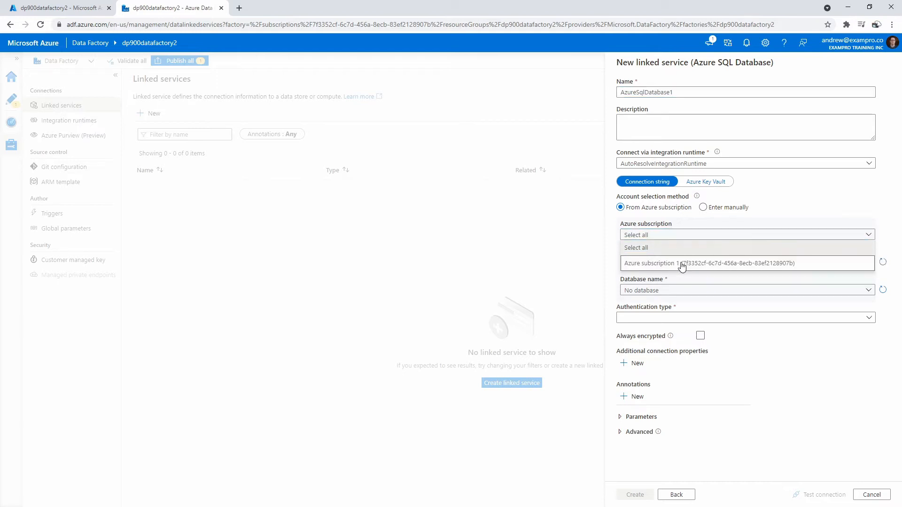
pyautogui.click(681, 263)
pyautogui.click(664, 267)
pyautogui.click(664, 277)
pyautogui.click(668, 292)
pyautogui.click(666, 318)
# Use SQL authentication with user name azureuser and the database account password, and create the linked service.
pyautogui.click(659, 320)
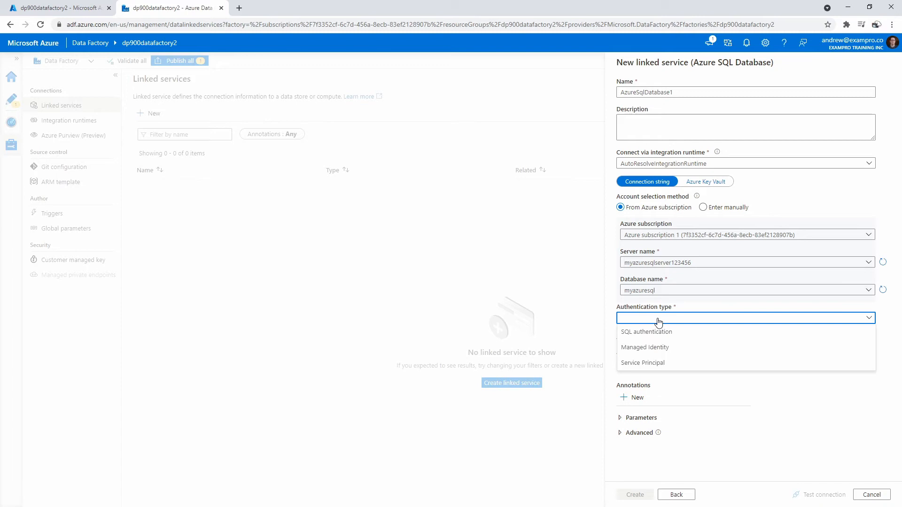
pyautogui.click(650, 331)
pyautogui.click(647, 345)
pyautogui.write('azureuser')
pyautogui.click(665, 388)
pyautogui.write('P')
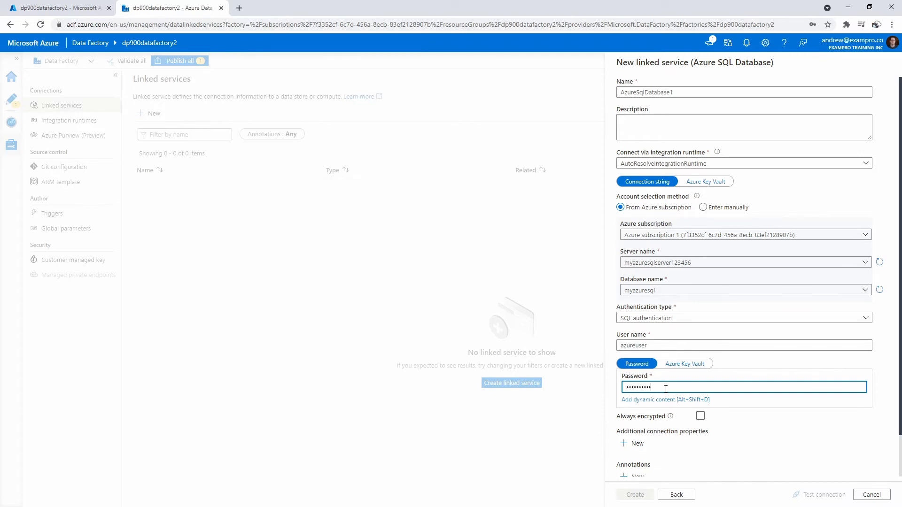
pyautogui.click(700, 416)
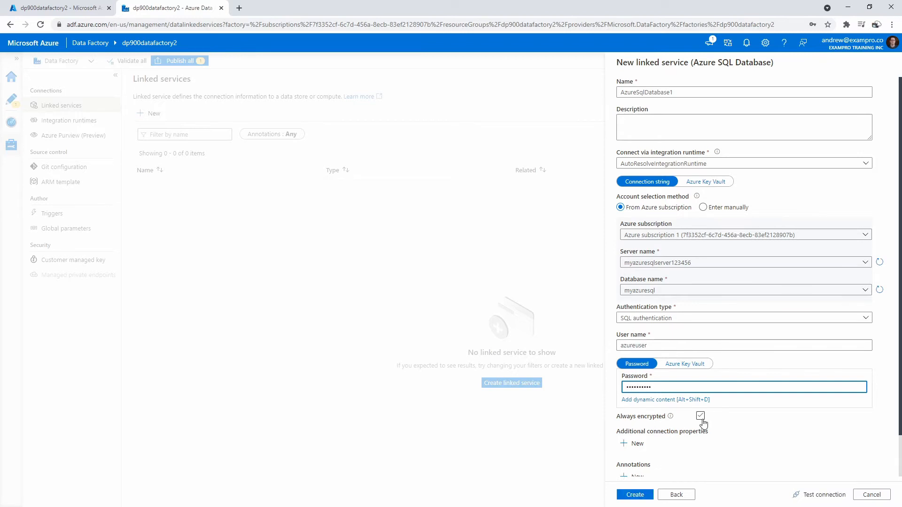
pyautogui.click(635, 495)
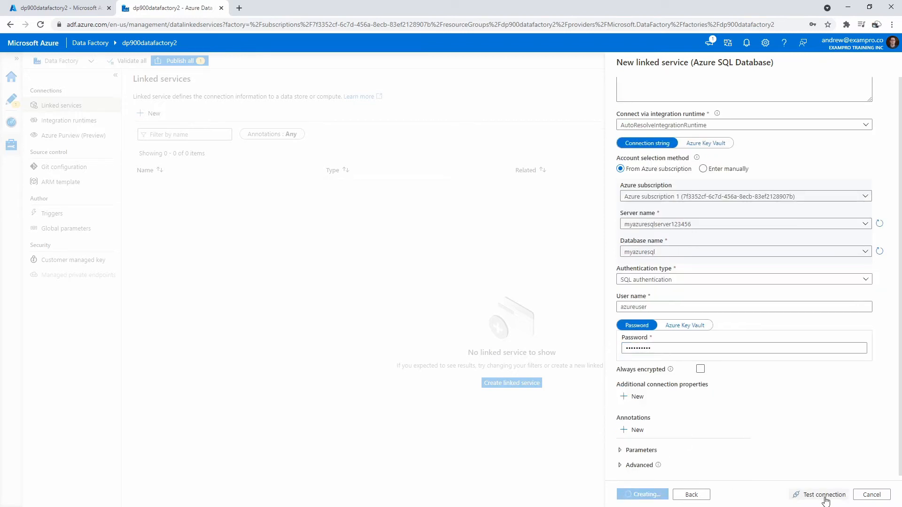
# Open the new Azure SQL Database linked service and test its connection.
pyautogui.click(827, 40)
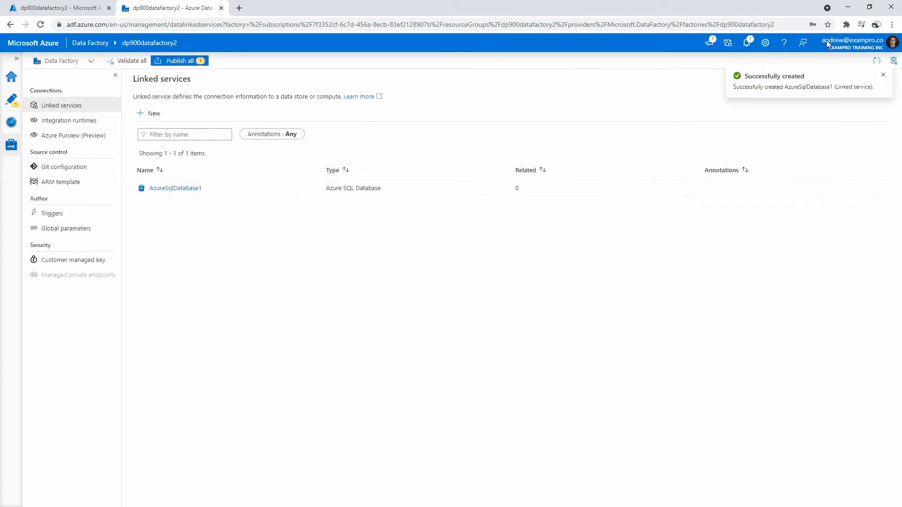
pyautogui.click(176, 188)
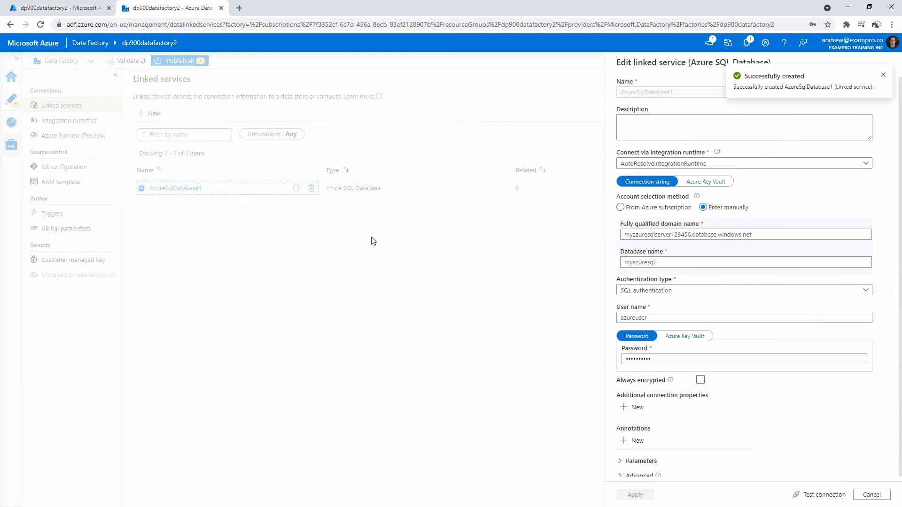
pyautogui.click(818, 500)
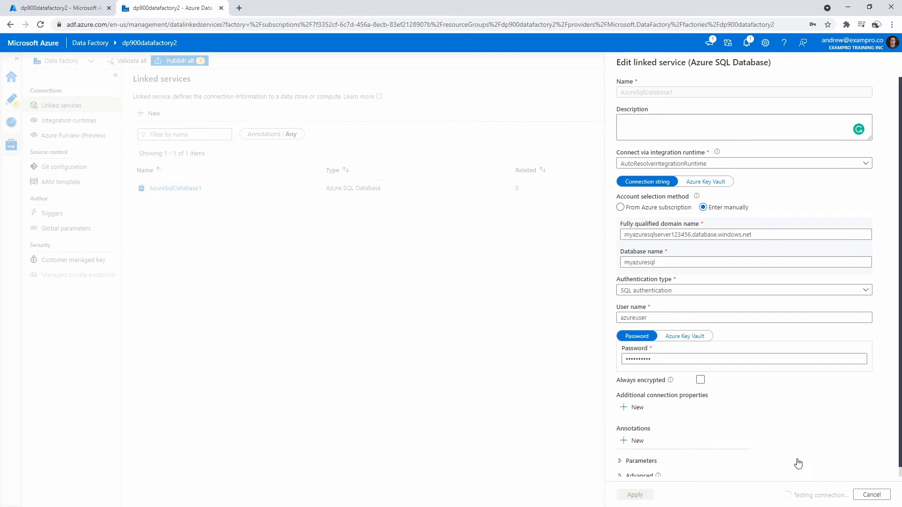
# Close the Azure SQL Database linked service without changes and start a new linked service for an Azure Blob Storage data store.
pyautogui.scroll(-1, 798, 461)
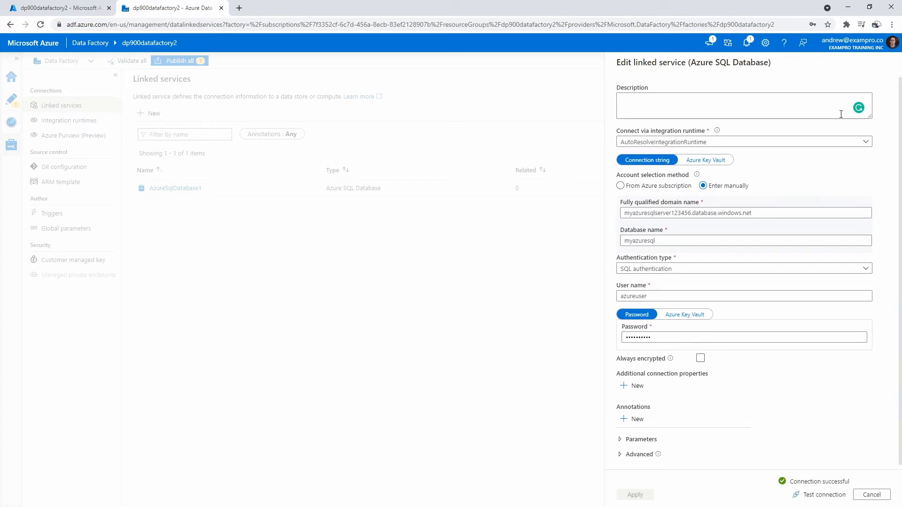
pyautogui.click(862, 495)
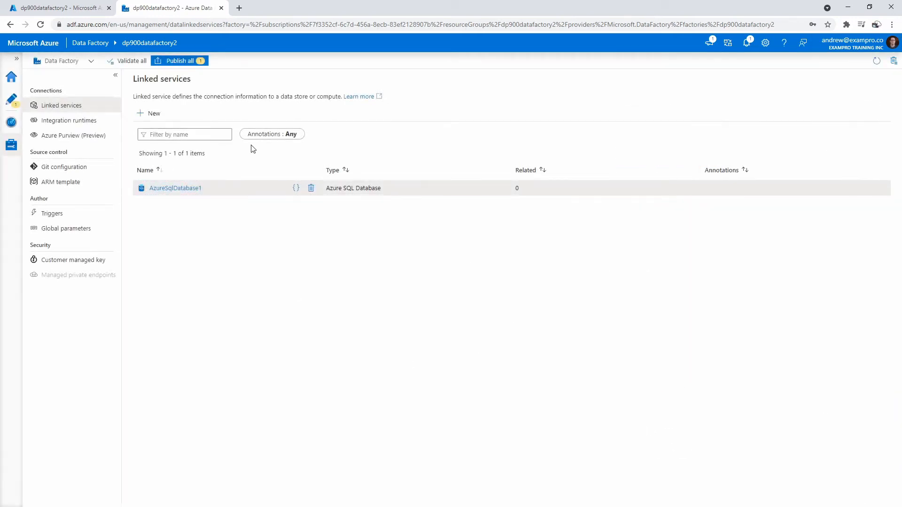
pyautogui.click(150, 113)
pyautogui.write('blob')
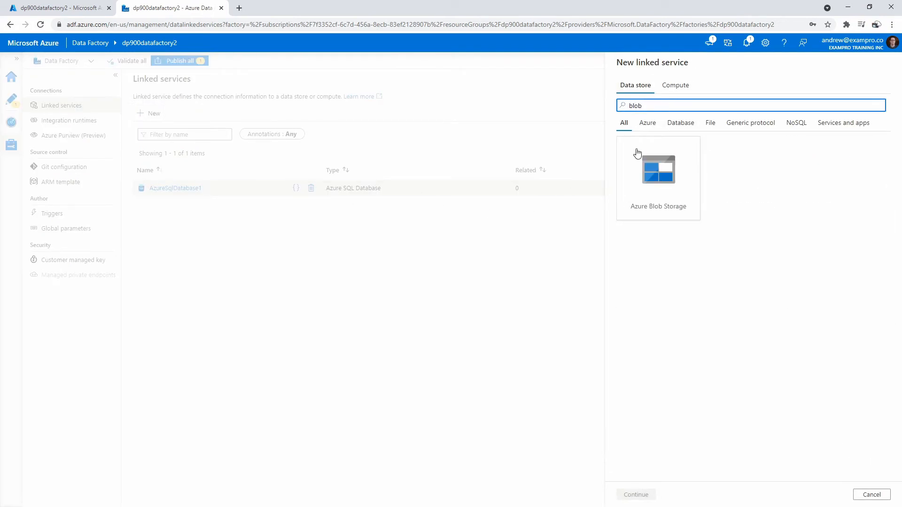
pyautogui.click(637, 153)
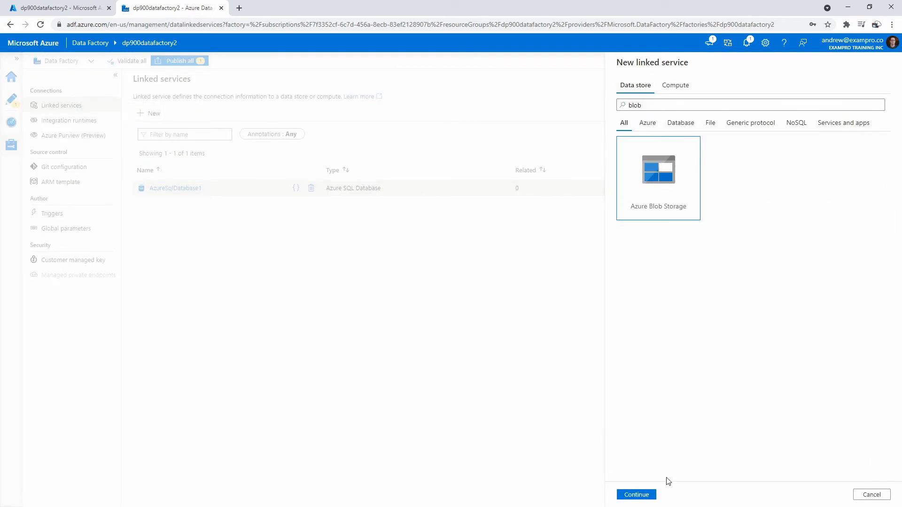
pyautogui.click(641, 497)
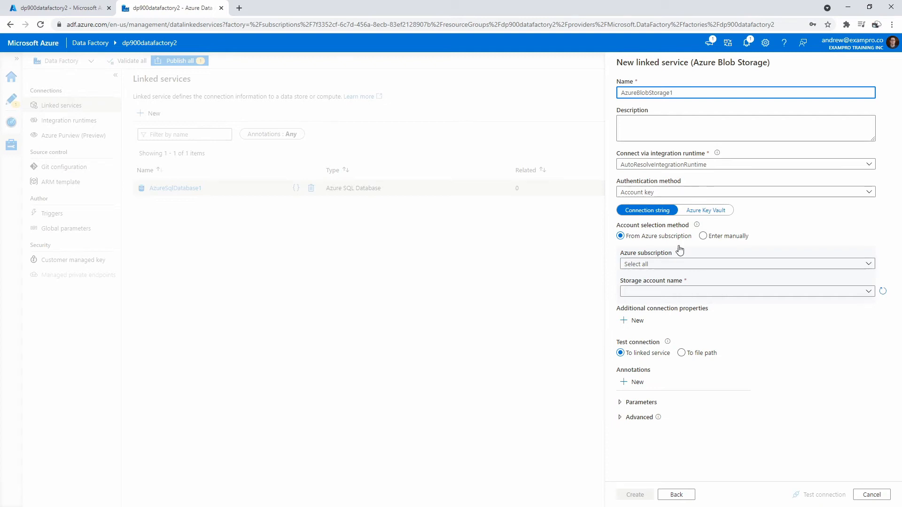
# Create the blob linked service with Azure subscription 1 and storage account mystorageaccount98765, testing its connection before creation.
pyautogui.click(666, 192)
pyautogui.click(666, 192)
pyautogui.click(665, 263)
pyautogui.click(666, 295)
pyautogui.click(669, 291)
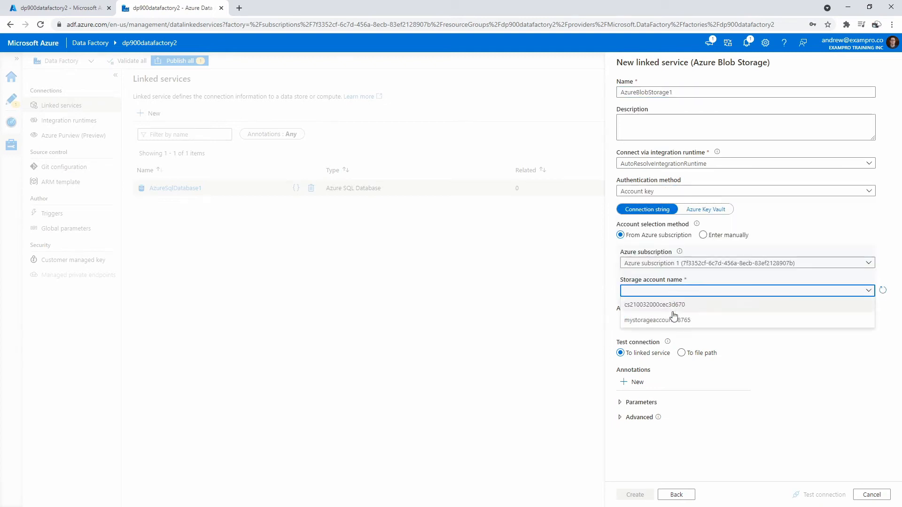
pyautogui.click(674, 322)
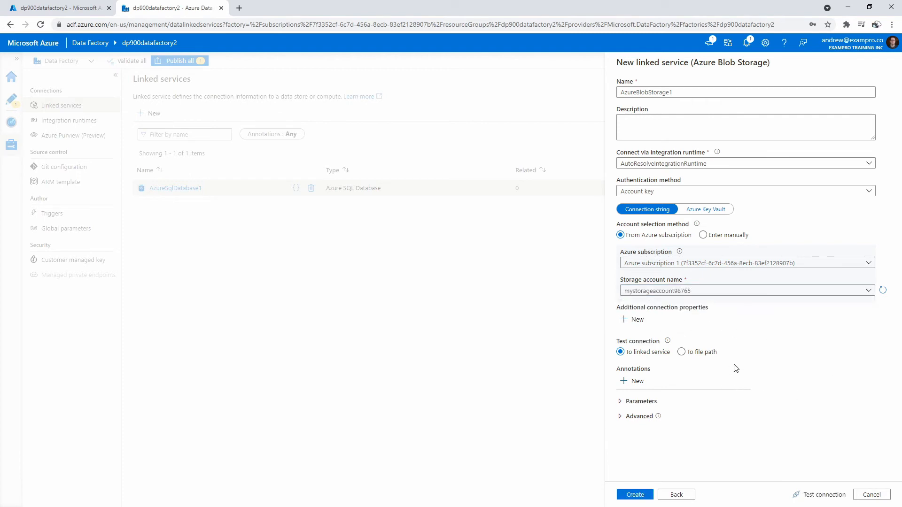
pyautogui.click(821, 495)
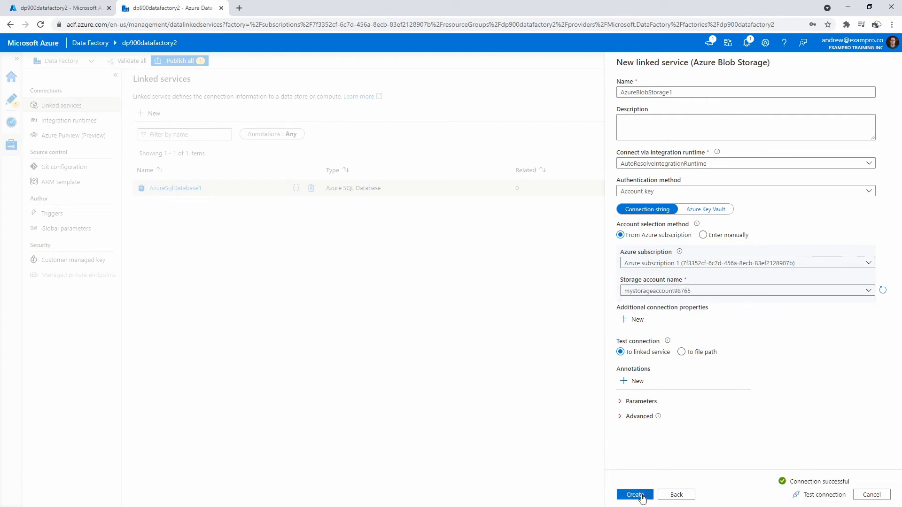
pyautogui.click(641, 497)
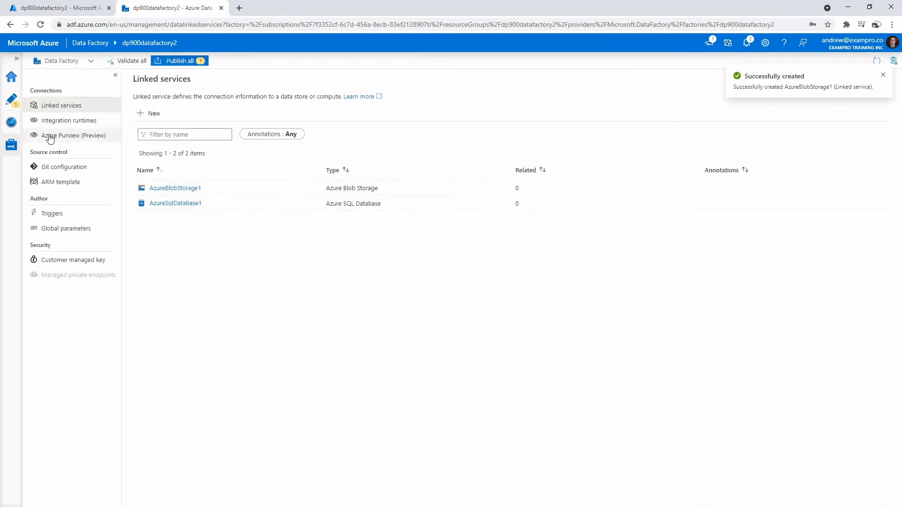
# Return to the factory's authoring area and start a new dataset with Azure SQL Database as the data store.
pyautogui.click(12, 101)
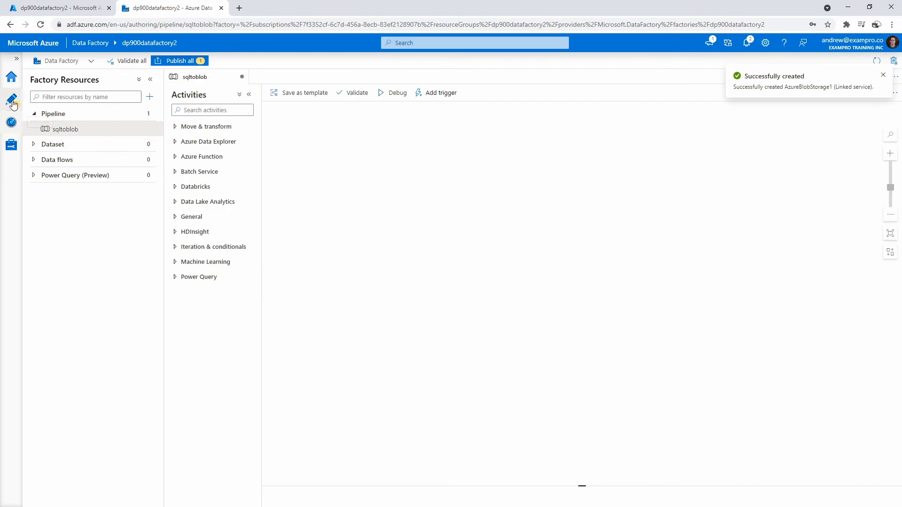
pyautogui.click(100, 145)
pyautogui.click(148, 145)
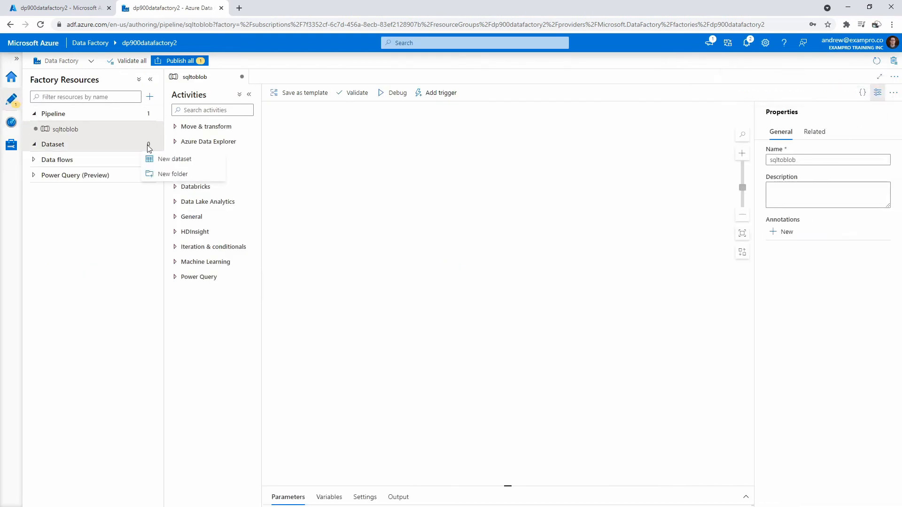
pyautogui.click(162, 160)
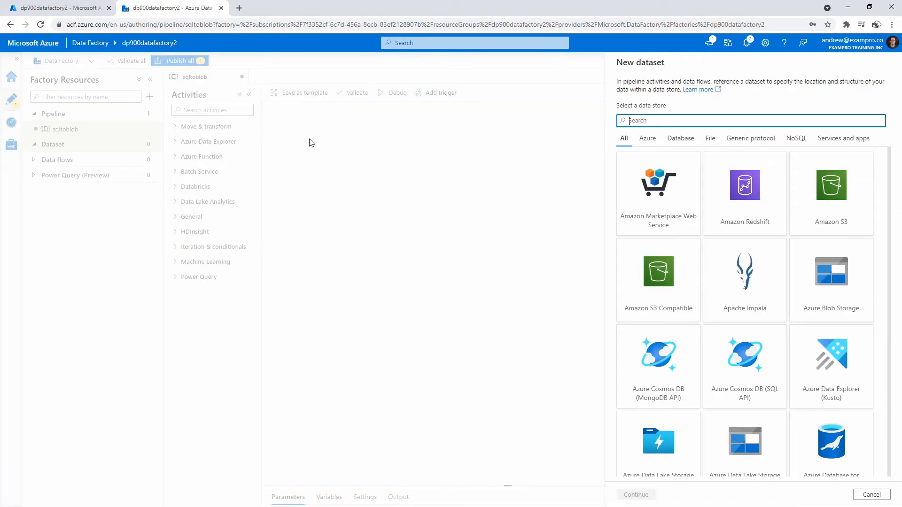
pyautogui.write('sql')
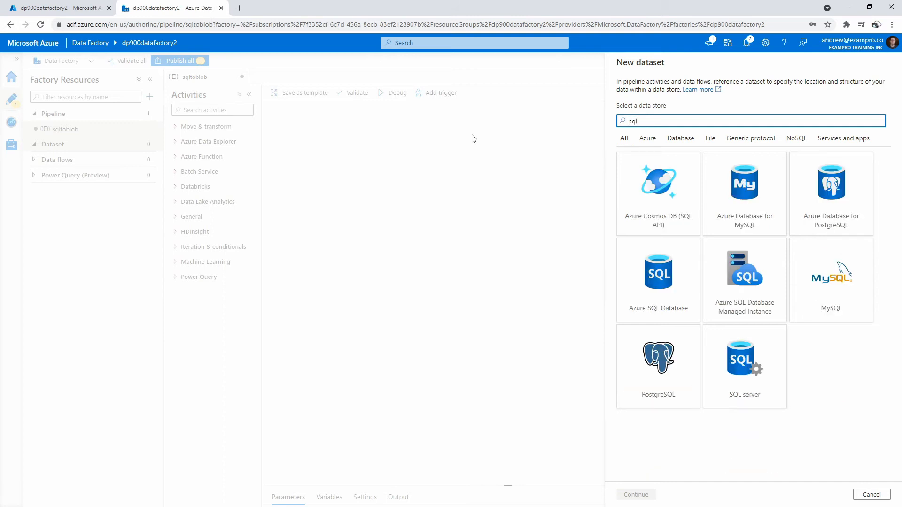
pyautogui.click(658, 277)
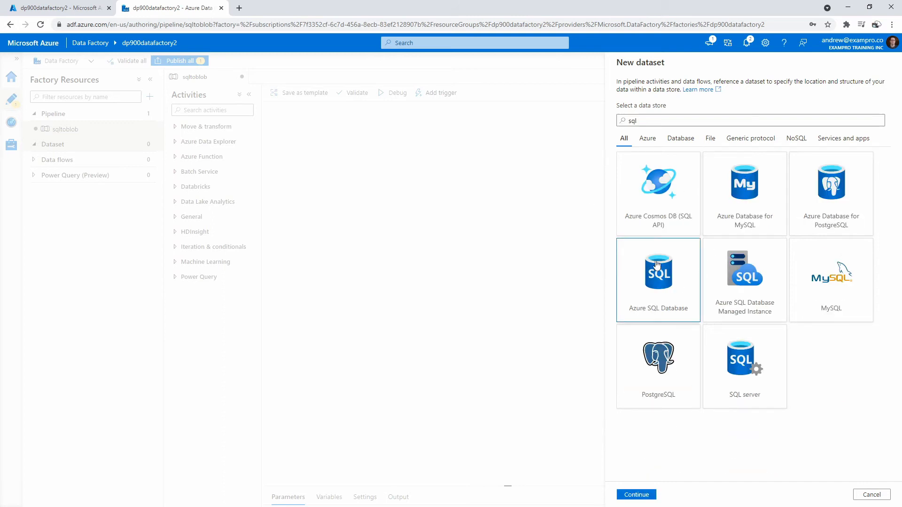
pyautogui.click(636, 494)
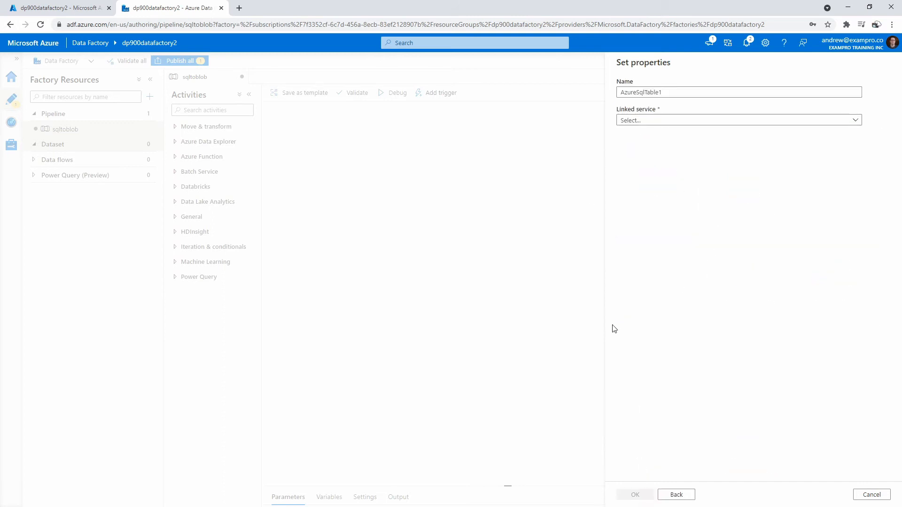
# Create the SQL dataset with linked service AzureSqlDatabase1 and table SalesLT.Product, importing the schema from the connection/store.
pyautogui.click(662, 120)
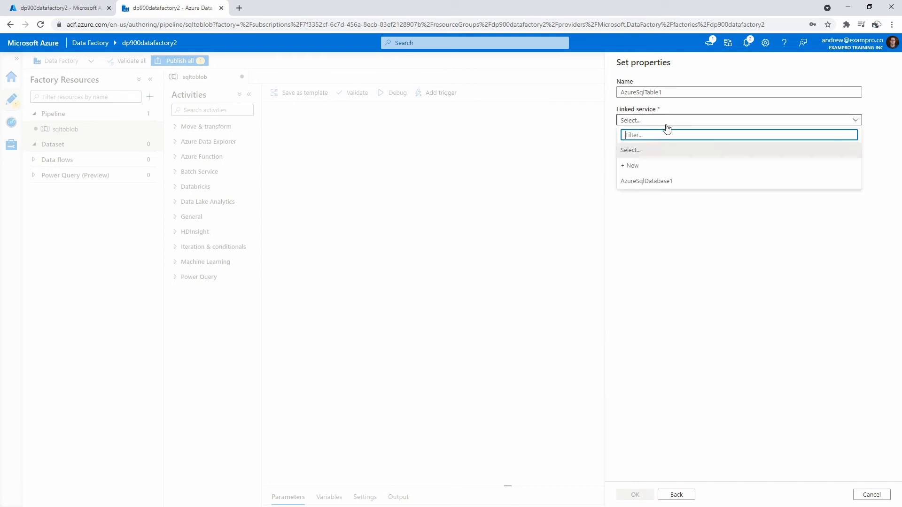
pyautogui.click(683, 181)
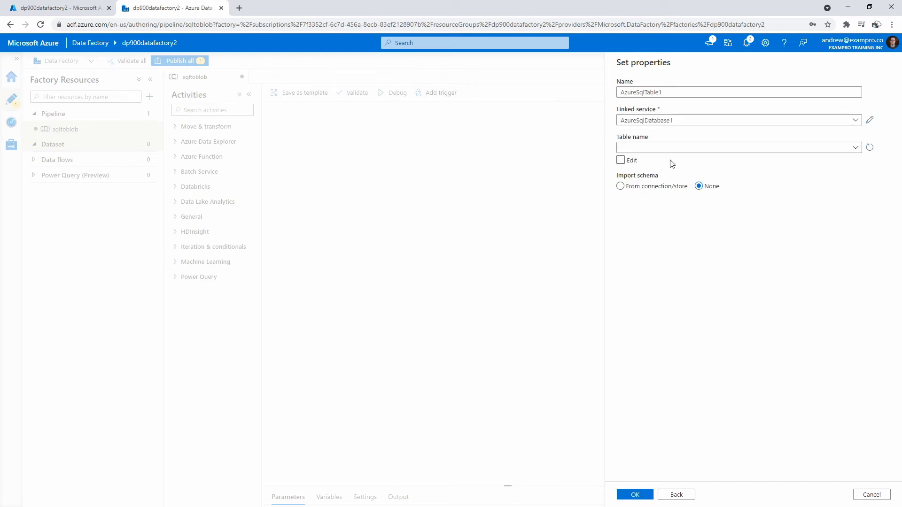
pyautogui.click(676, 148)
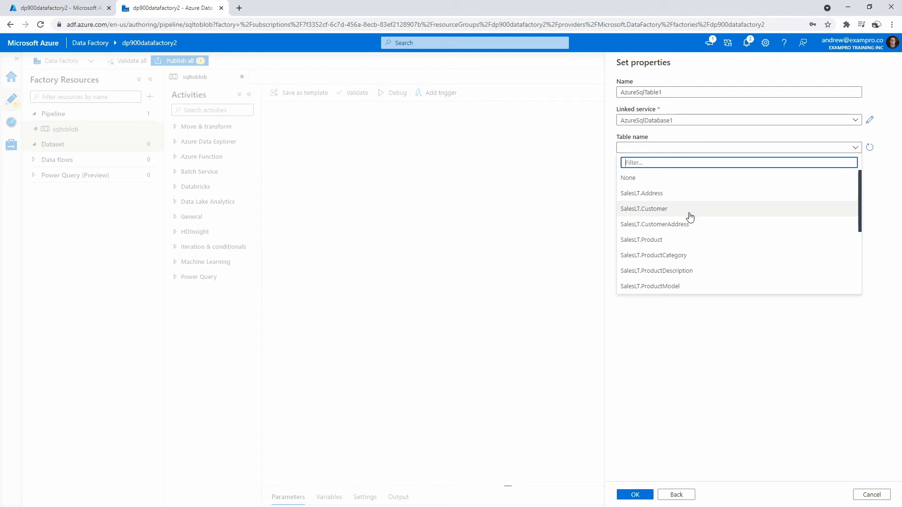
pyautogui.click(685, 239)
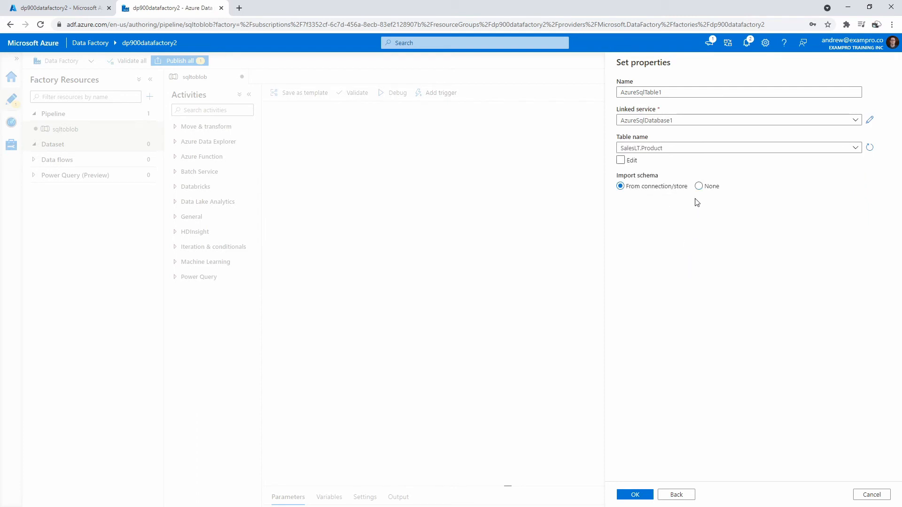
pyautogui.click(644, 496)
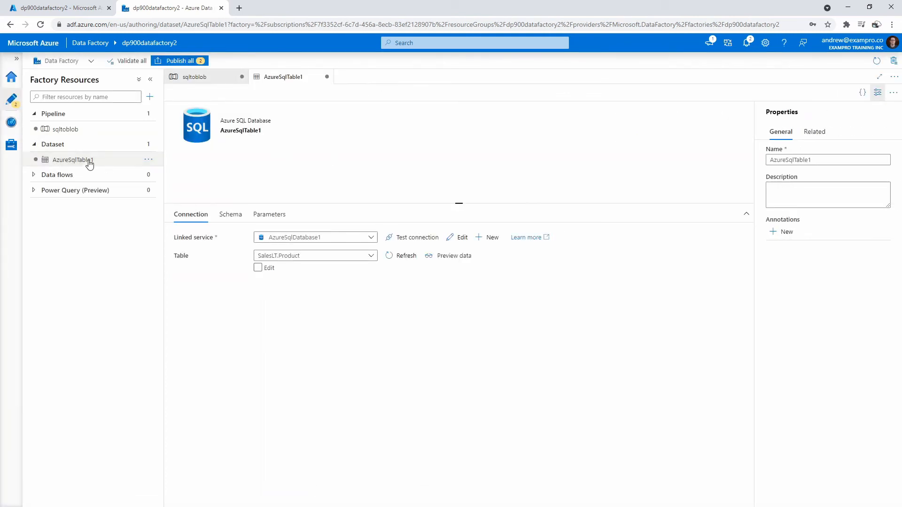
# Add a Copy data activity to the sqltoblob pipeline and set its source dataset to AzureSqlTable1.
pyautogui.click(68, 129)
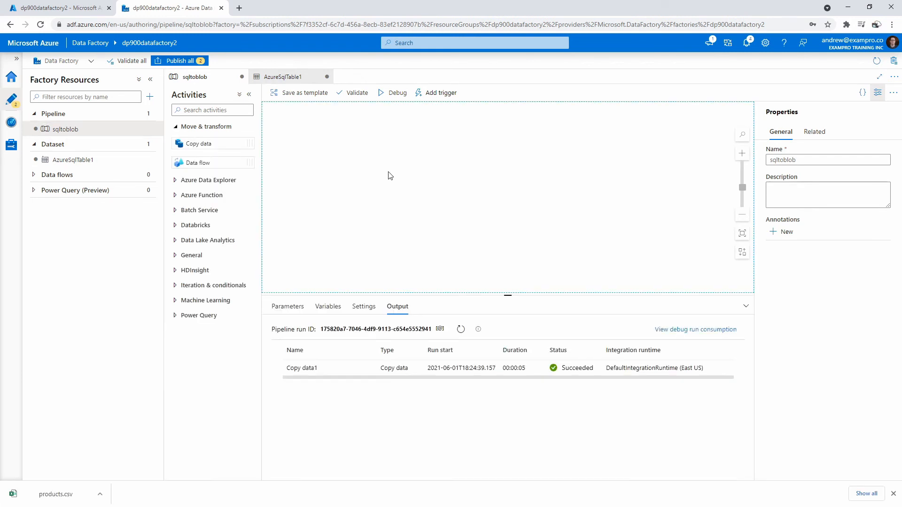
pyautogui.moveTo(213, 143); pyautogui.dragTo(389, 212)
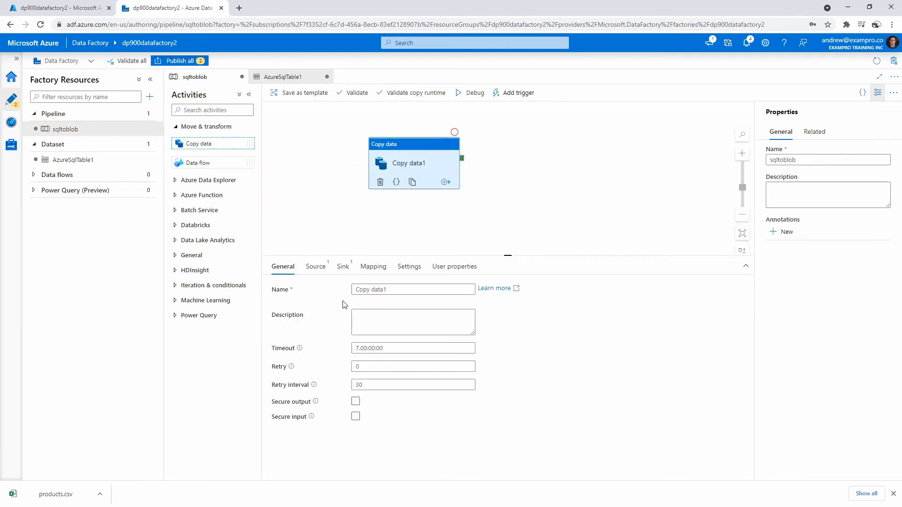
pyautogui.click(315, 266)
pyautogui.click(408, 290)
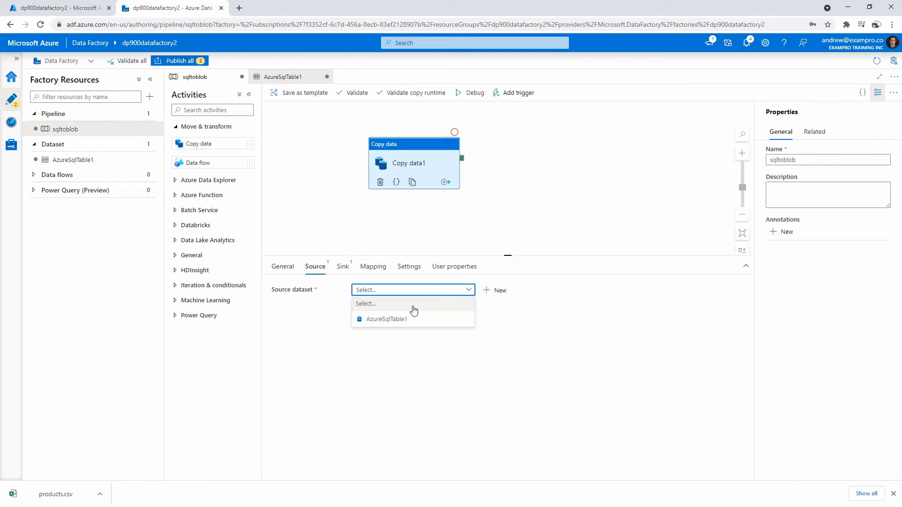
pyautogui.click(405, 319)
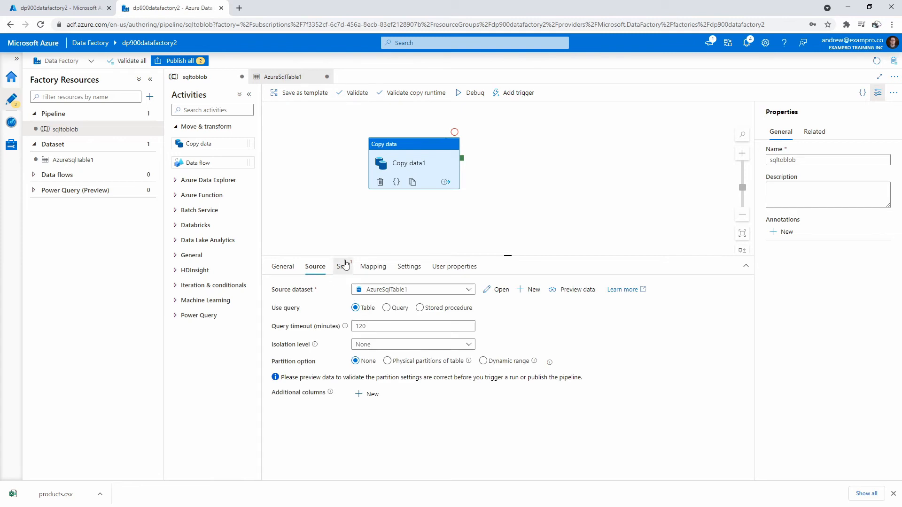
# Check the copy activity's sink dataset choices, and start a new Azure Blob Storage dataset in DelimitedText format.
pyautogui.click(343, 266)
pyautogui.click(382, 290)
pyautogui.click(395, 293)
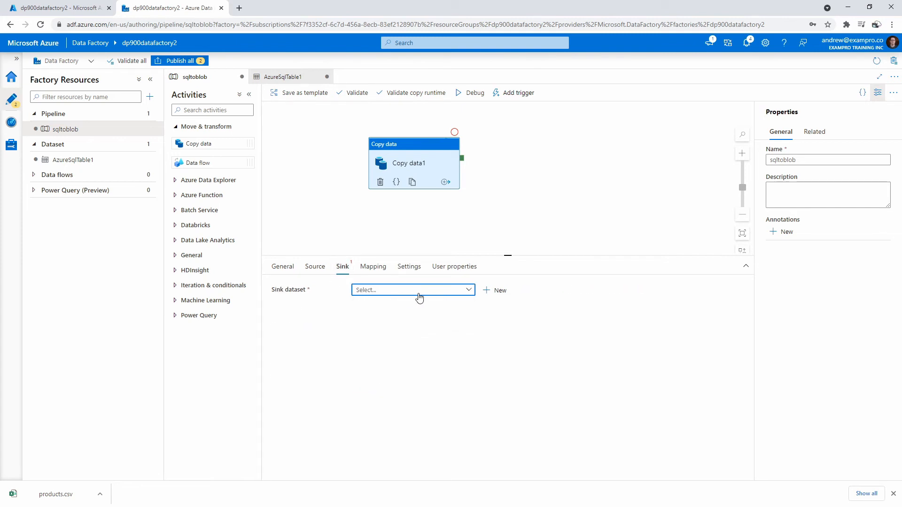
pyautogui.click(149, 144)
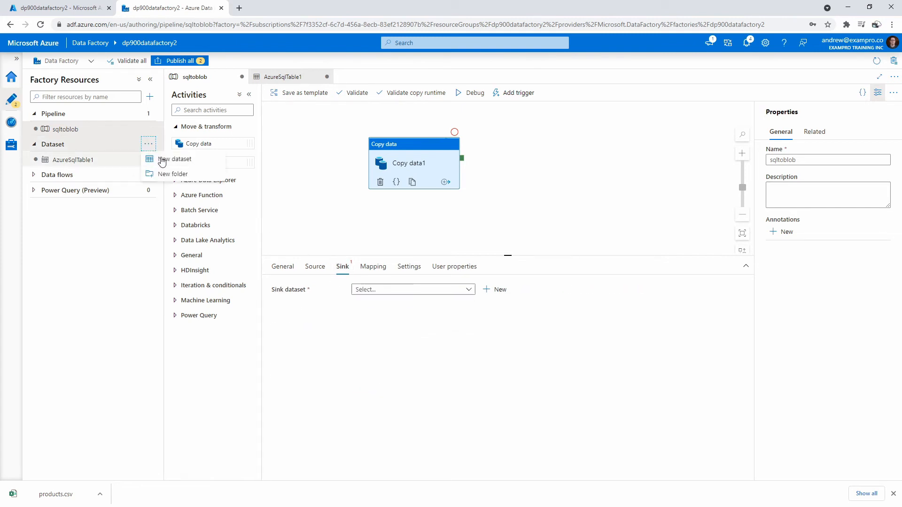
pyautogui.click(164, 159)
pyautogui.write('blob')
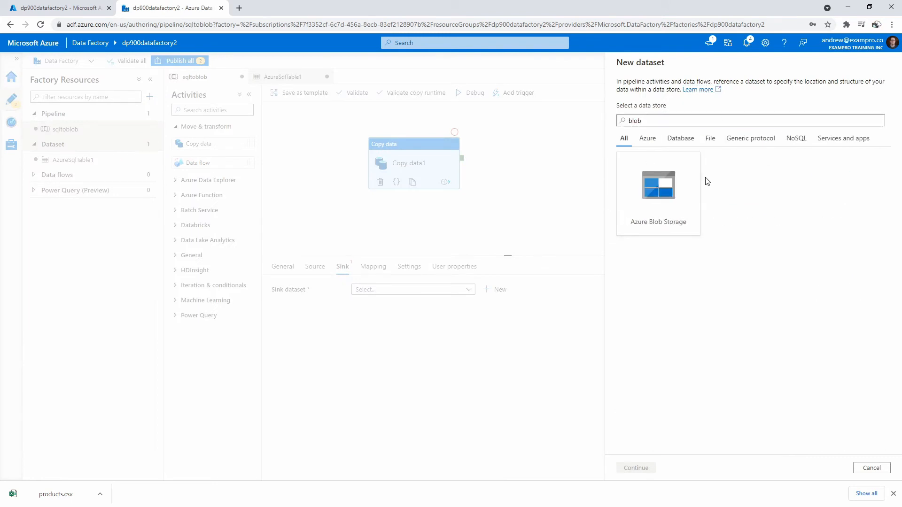
pyautogui.click(677, 194)
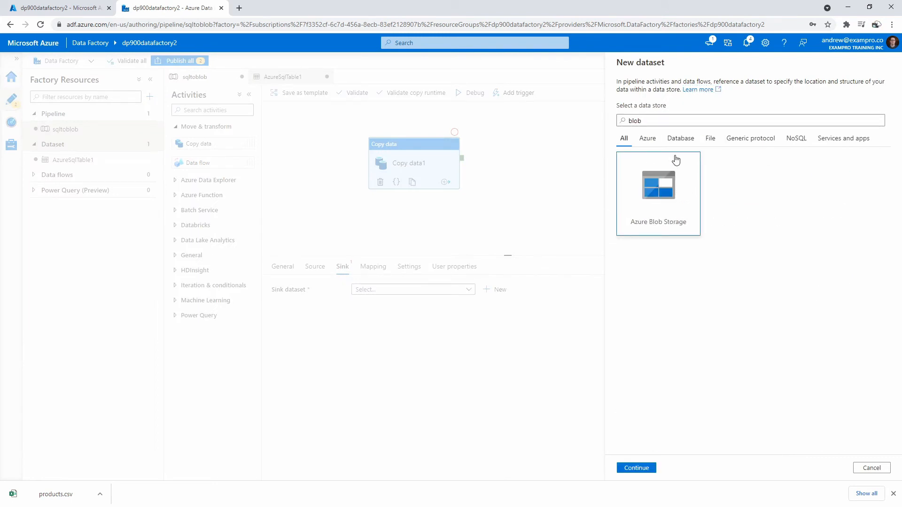
pyautogui.click(644, 467)
pyautogui.click(831, 146)
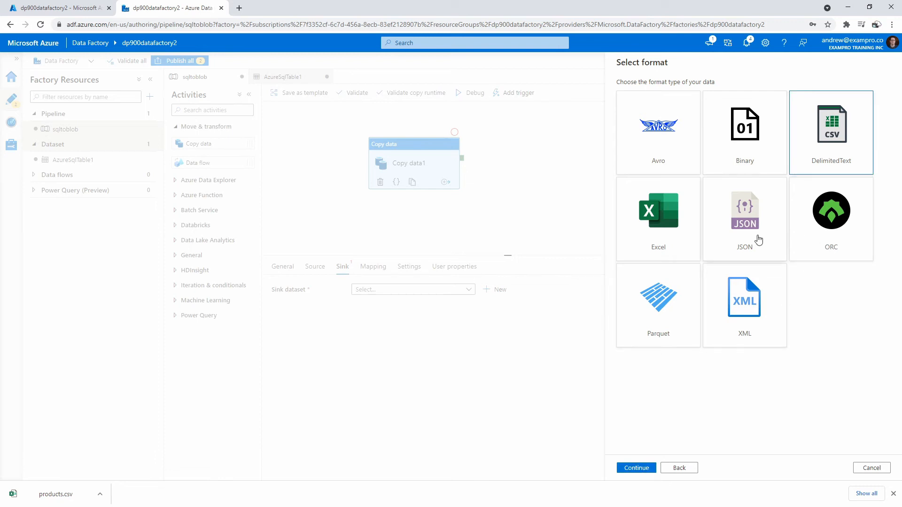
pyautogui.click(640, 468)
# Set the delimited text dataset's linked service to AzureBlobStorage1 and begin its container path.
pyautogui.click(660, 120)
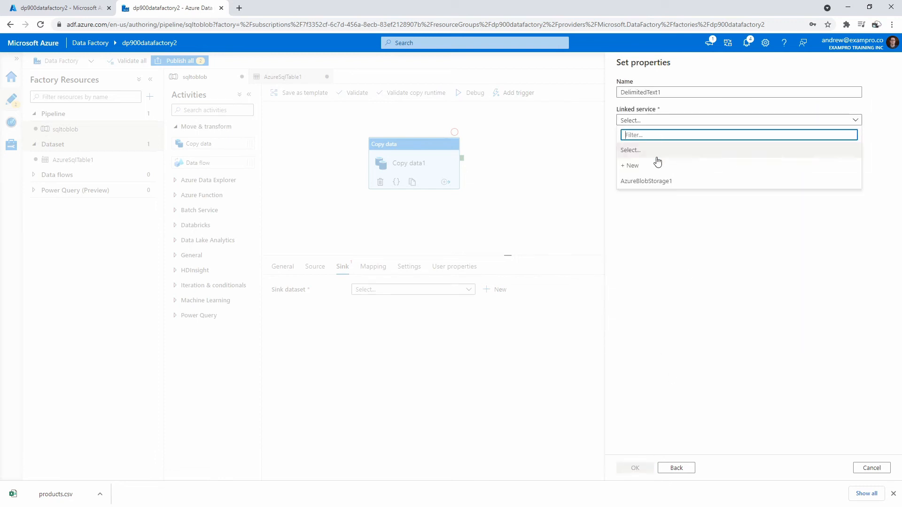
pyautogui.click(656, 179)
pyautogui.click(654, 147)
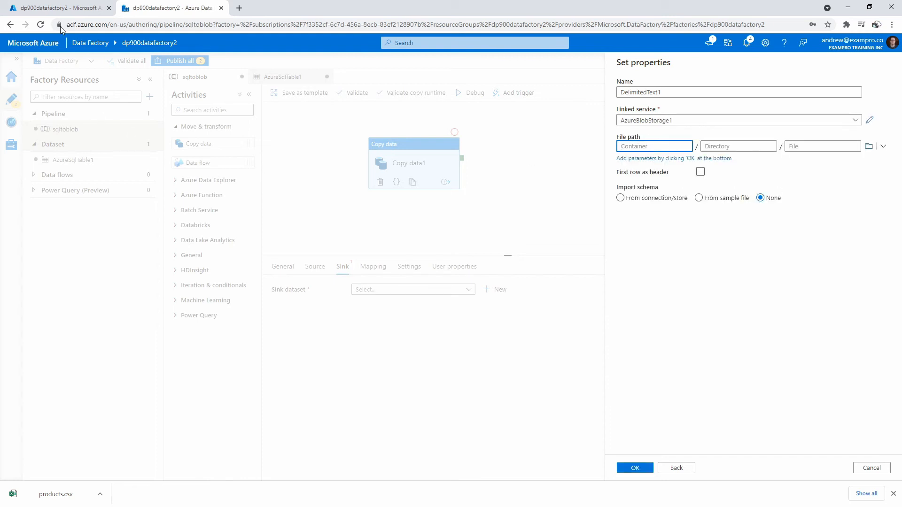
# Open the Azure portal home in a separate browser tab and go to the storage account mystorageaccount98765.
pyautogui.click(69, 13)
pyautogui.rightClick(51, 47)
pyautogui.click(80, 55)
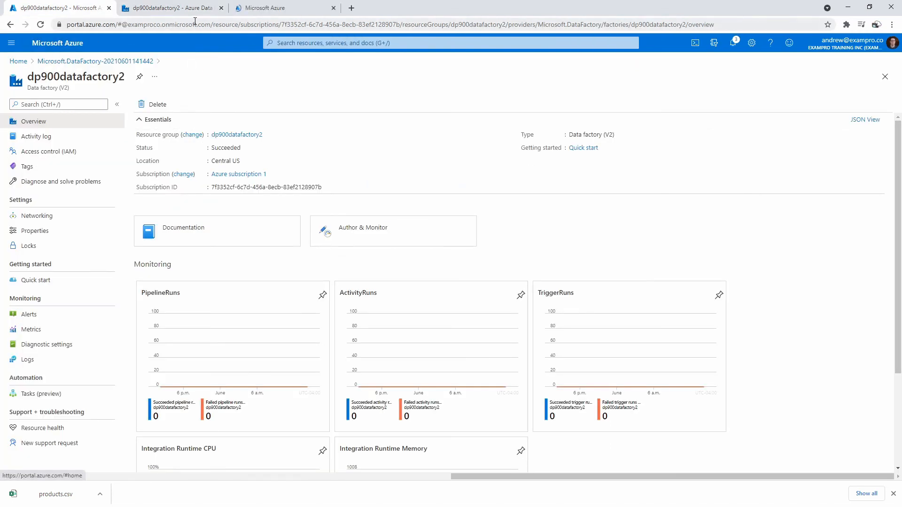
pyautogui.click(245, 13)
pyautogui.moveTo(244, 12); pyautogui.dragTo(136, 10)
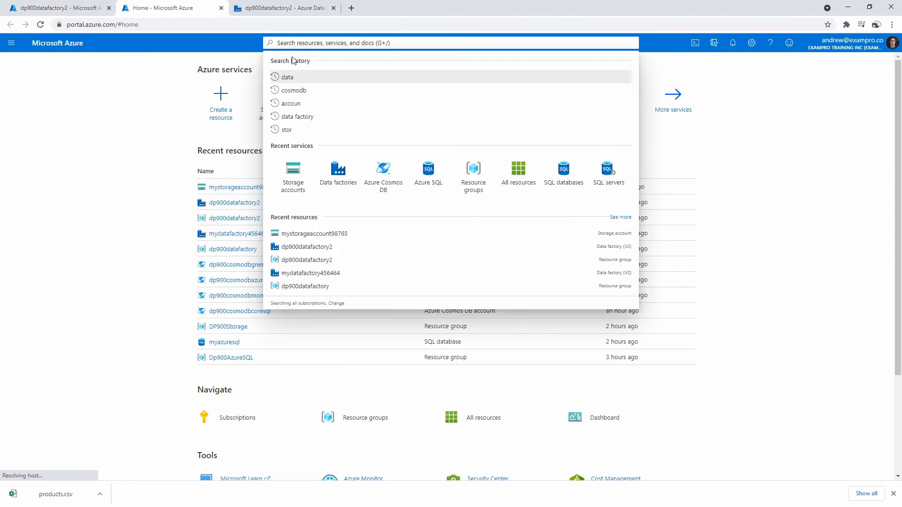
pyautogui.click(282, 113)
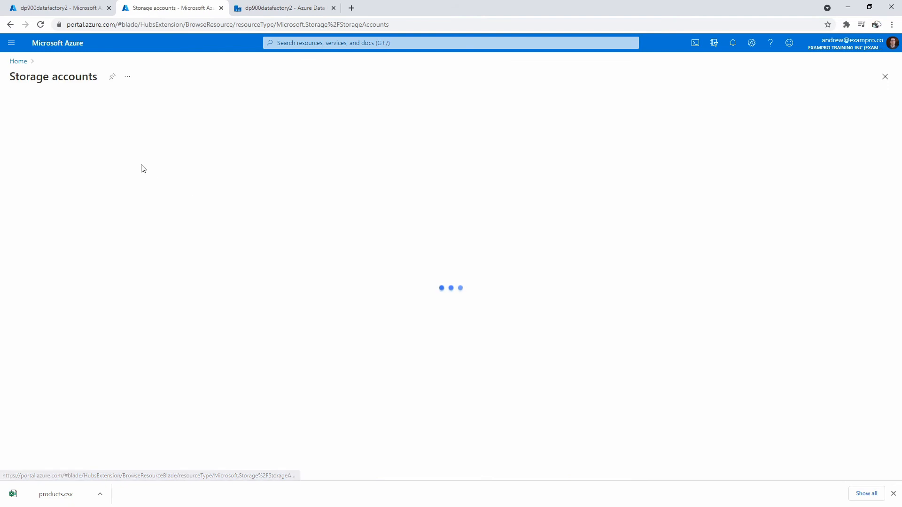
pyautogui.click(78, 194)
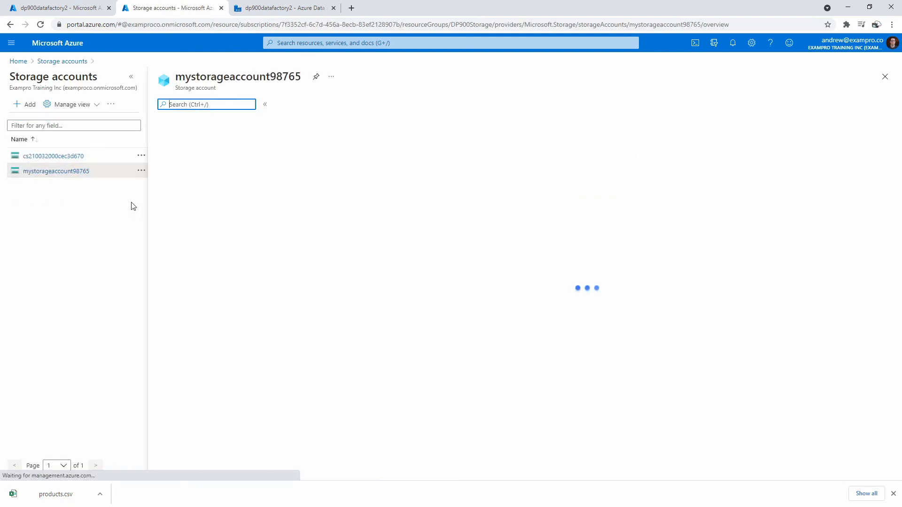
# List the storage account's containers, copy the name myblobstorage, and return to the Data Factory browser tab.
pyautogui.click(183, 261)
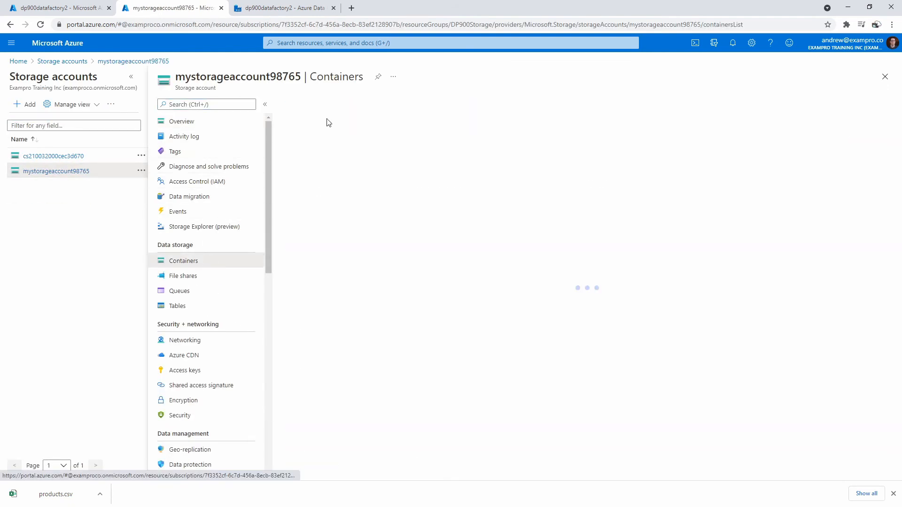
pyautogui.moveTo(342, 175); pyautogui.dragTo(298, 177)
pyautogui.hotkey('ctrl', 'c')
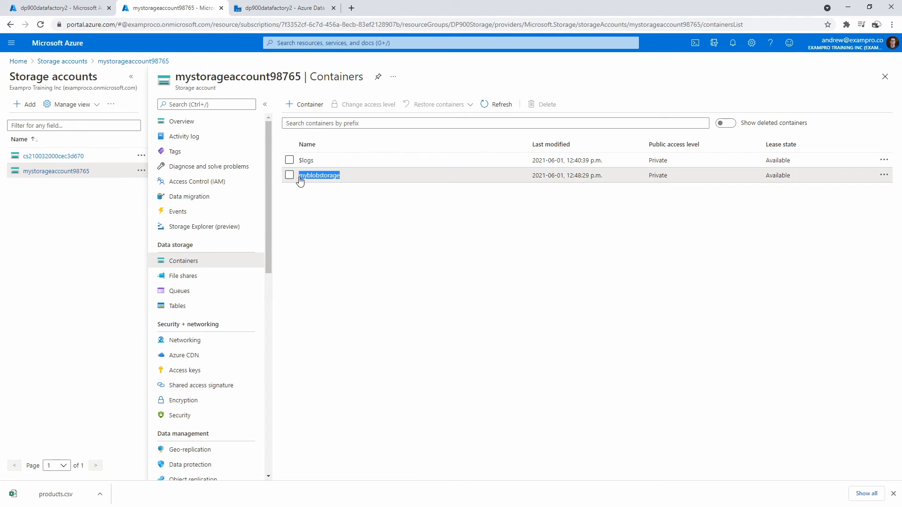
pyautogui.click(61, 8)
pyautogui.click(282, 8)
# Set the delimited text dataset's file path to container myblobstorage, directory transform and file products.csv.
pyautogui.hotkey('ctrl', 'v')
pyautogui.press('Tab')
pyautogui.write('tran')
pyautogui.press('Tab')
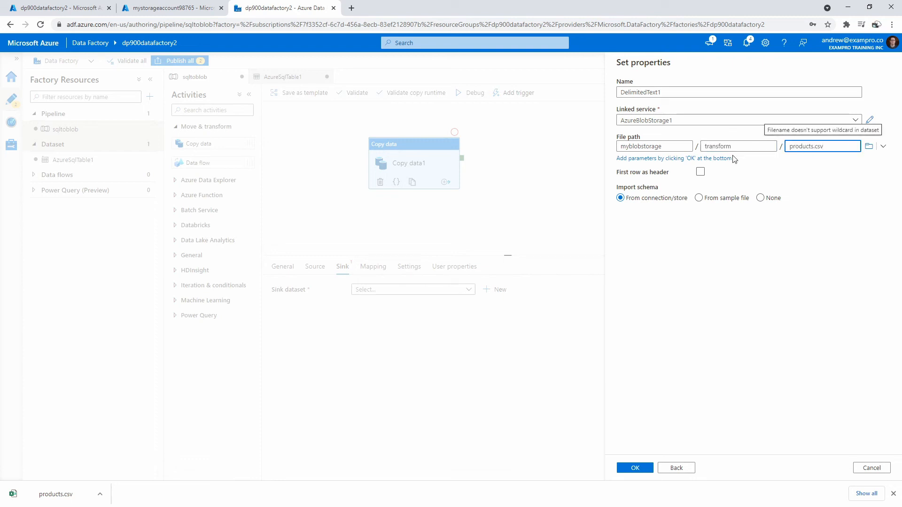
# Create the DelimitedText1 dataset with schema import set to None, and review its connection settings.
pyautogui.click(699, 211)
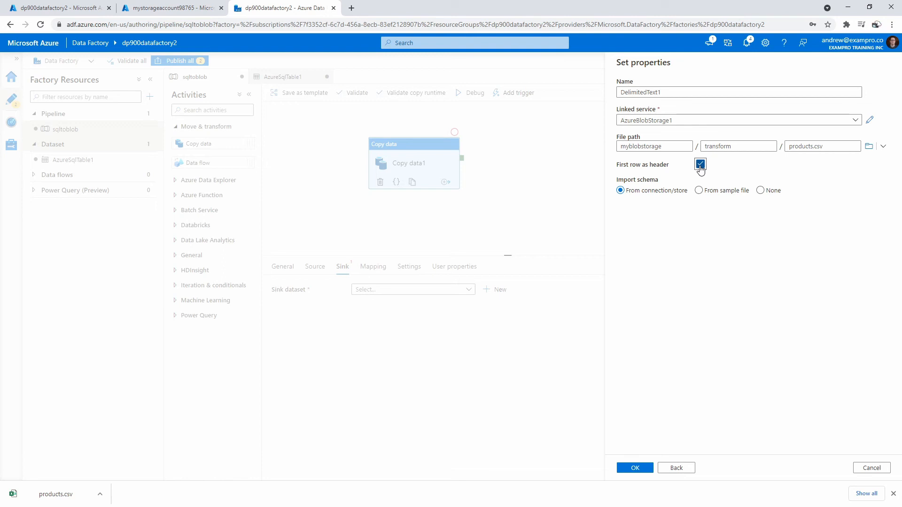
pyautogui.click(765, 191)
pyautogui.click(639, 469)
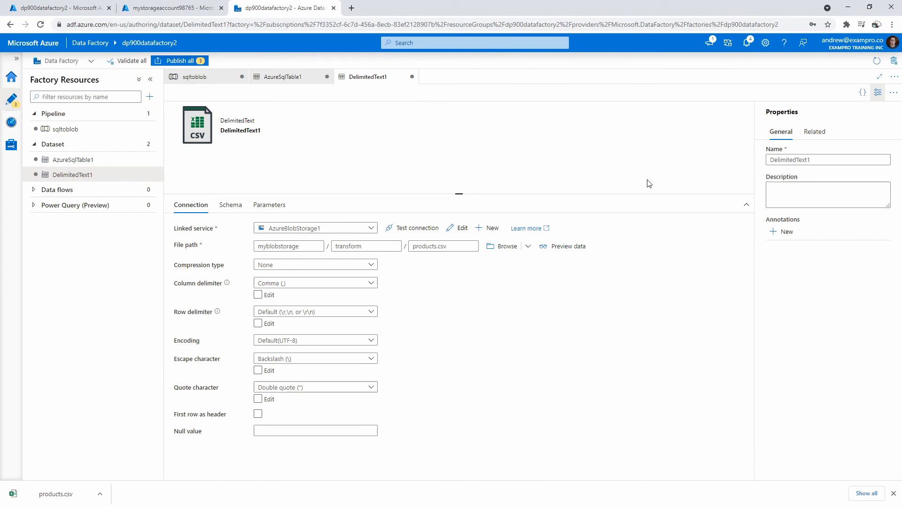
pyautogui.click(246, 212)
pyautogui.click(193, 205)
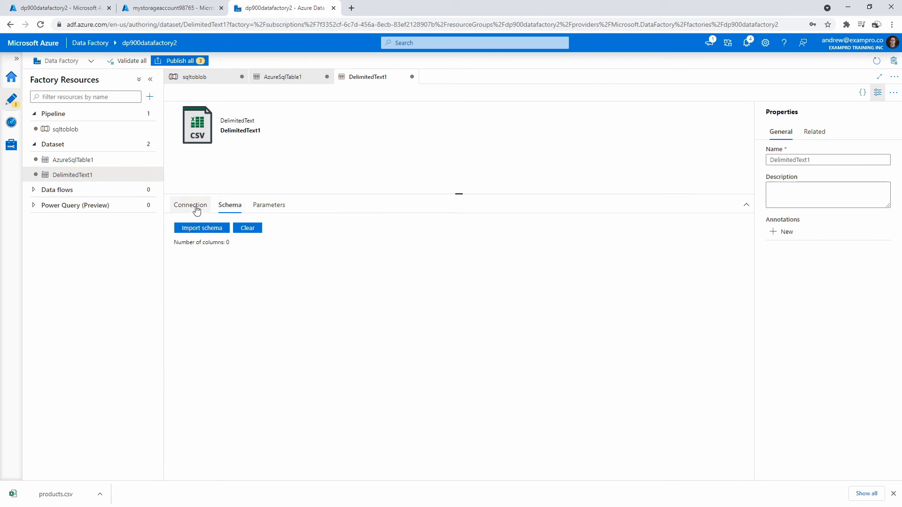
# Return to the sqltoblob pipeline and set the copy activity's sink dataset to DelimitedText1.
pyautogui.click(270, 77)
pyautogui.click(221, 77)
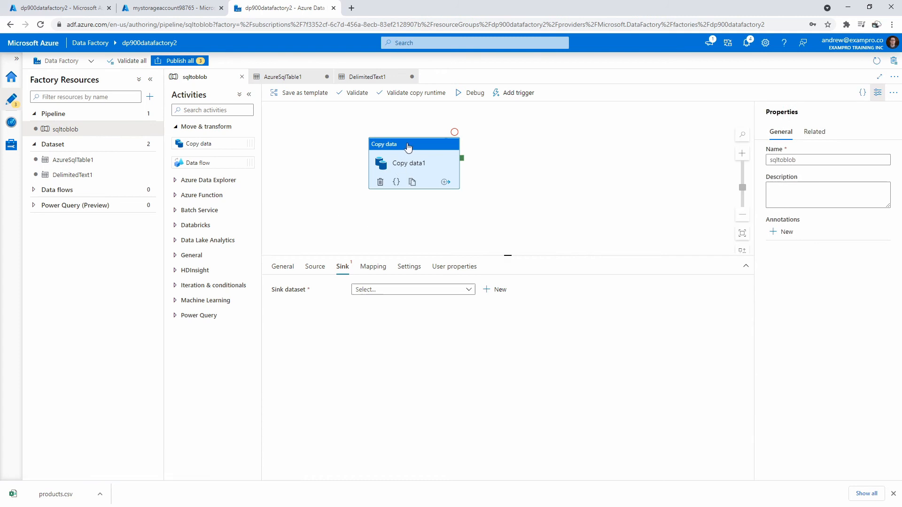
pyautogui.click(371, 289)
pyautogui.click(401, 334)
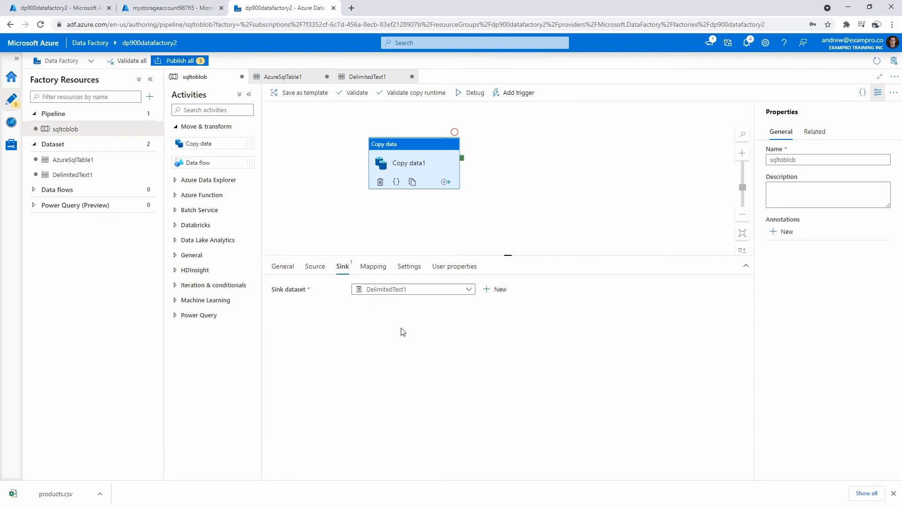
# Import the schemas into the copy activity's mapping and review how the source columns map to the destination columns.
pyautogui.click(372, 266)
pyautogui.click(305, 310)
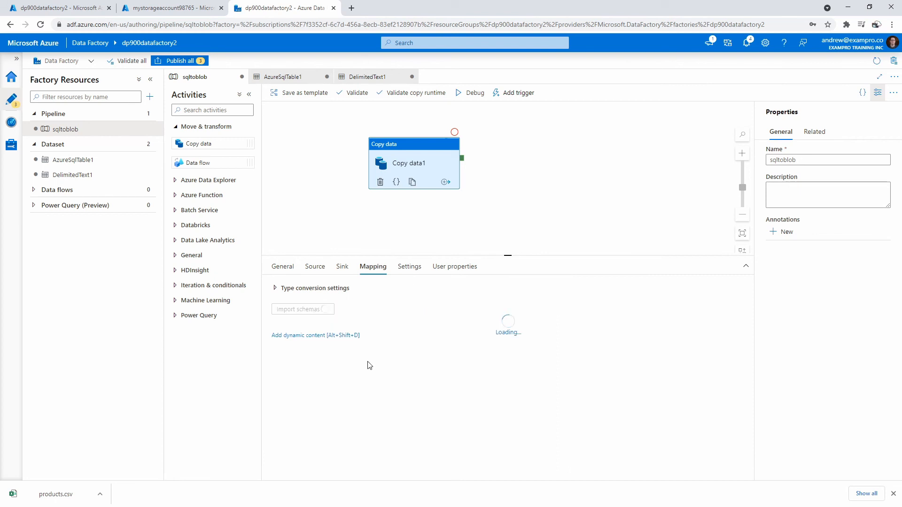
pyautogui.scroll(-1, 369, 362)
pyautogui.scroll(1, 573, 373)
pyautogui.click(617, 343)
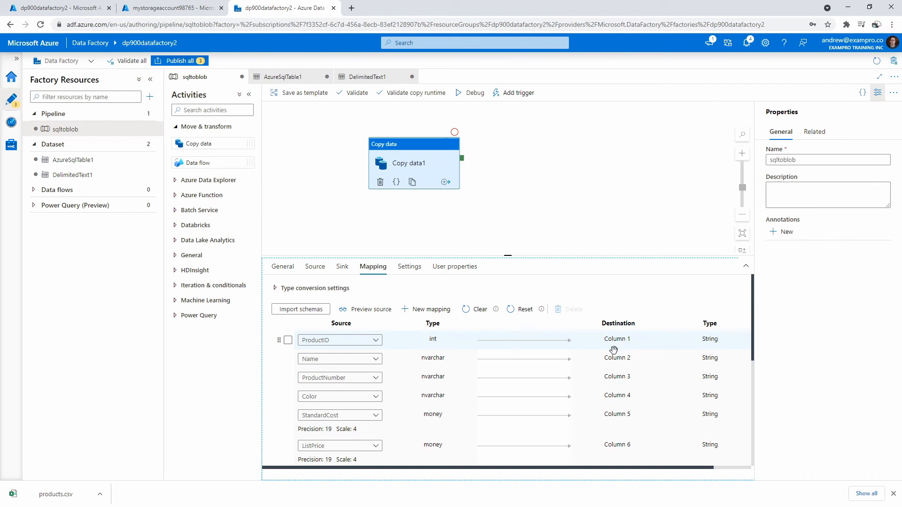
pyautogui.scroll(-6, 604, 430)
pyautogui.scroll(6, 610, 441)
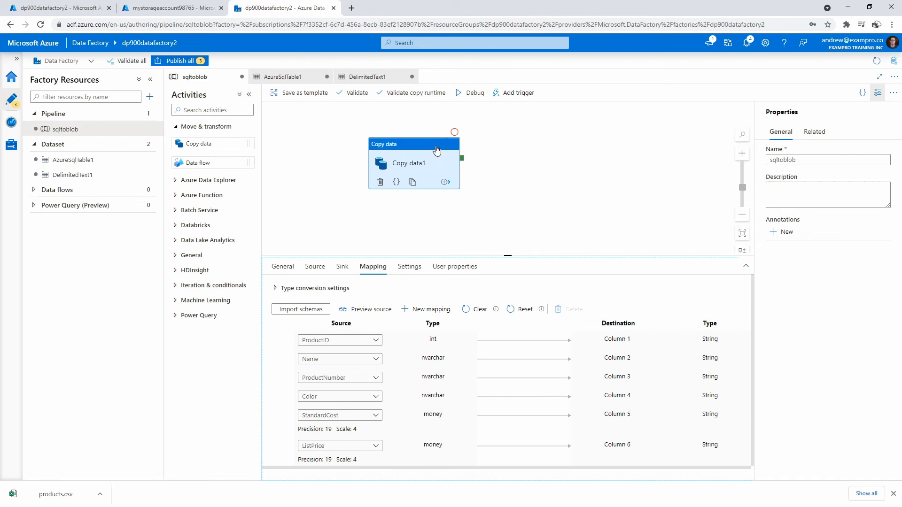
# Reposition the Copy data1 activity on the canvas, then debug and validate the sqltoblob pipeline.
pyautogui.moveTo(426, 142); pyautogui.dragTo(403, 130)
pyautogui.click(471, 93)
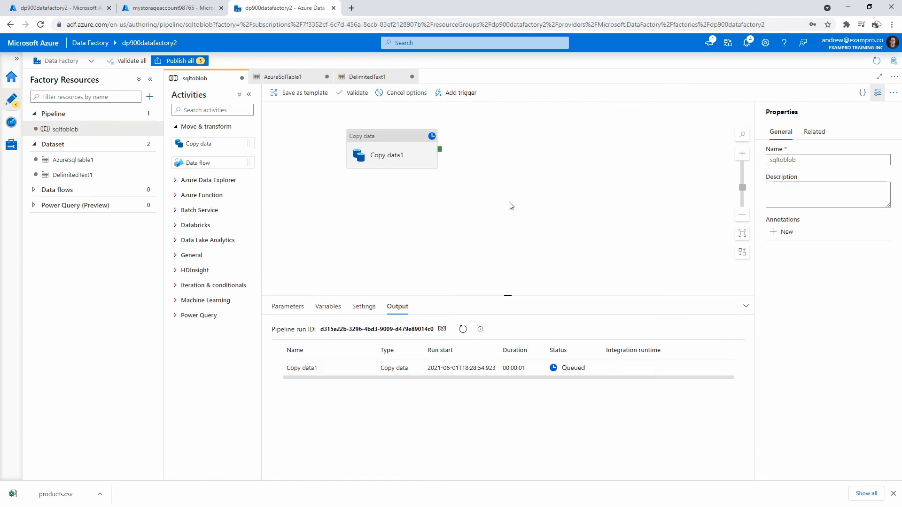
pyautogui.click(353, 93)
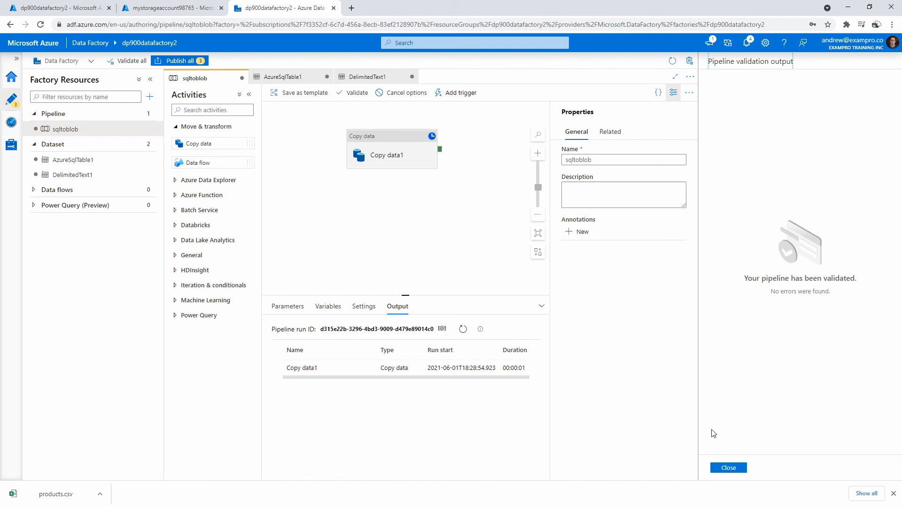
pyautogui.click(741, 469)
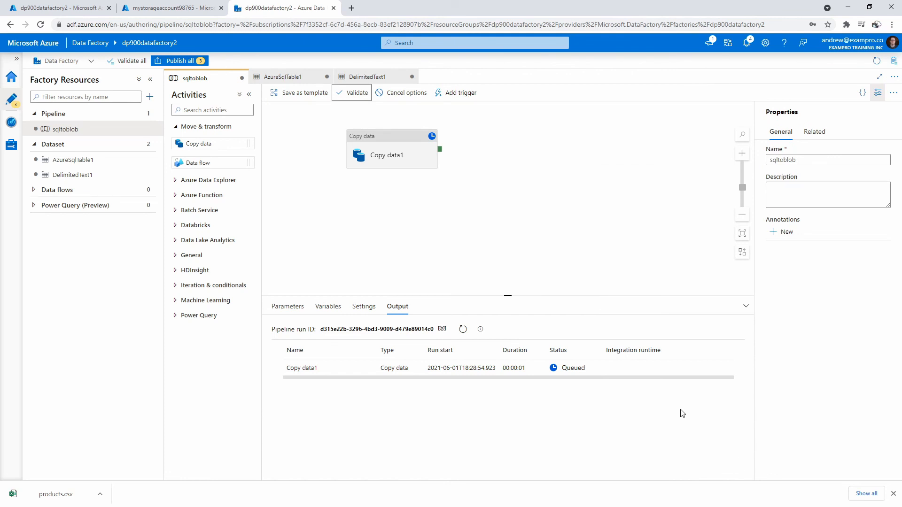
# Publish all pending changes: the sqltoblob pipeline and the AzureSqlTable1 and DelimitedText1 datasets.
pyautogui.click(184, 62)
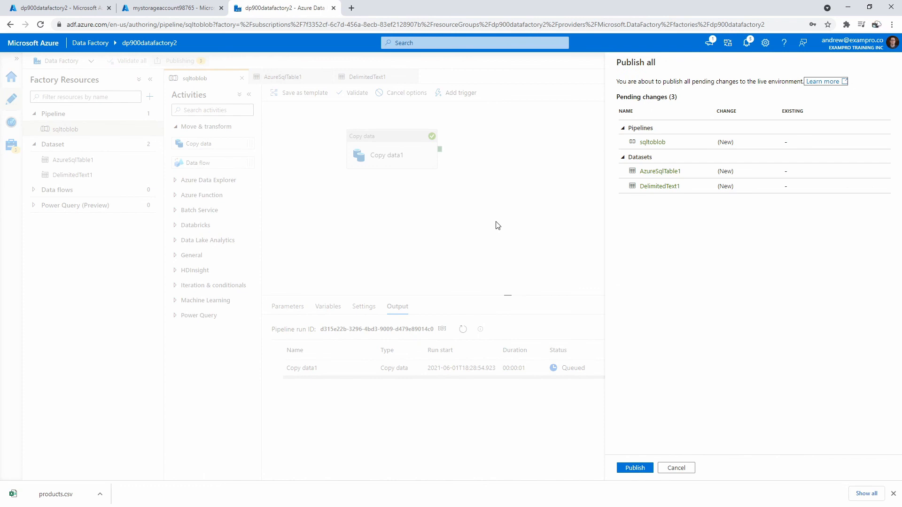
pyautogui.click(634, 468)
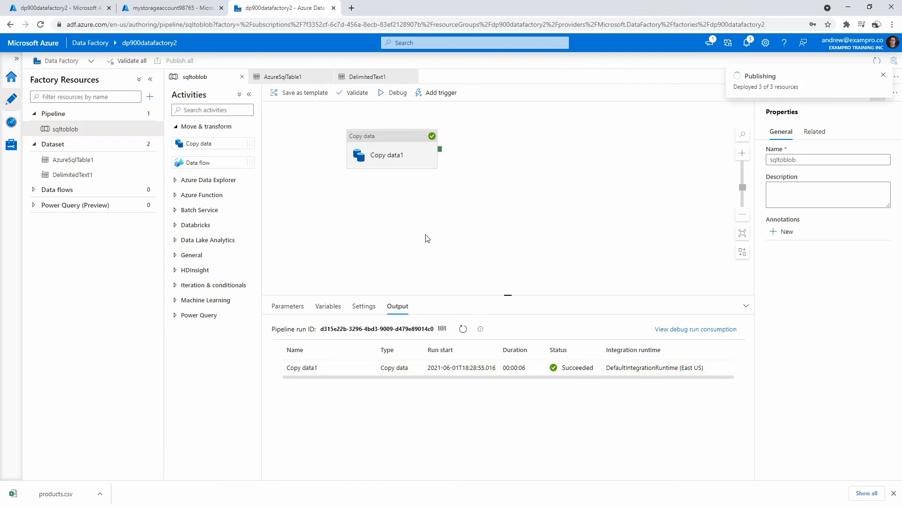
# In the storage account's myblobstorage container, open the transform folder and download products.csv.
pyautogui.click(174, 8)
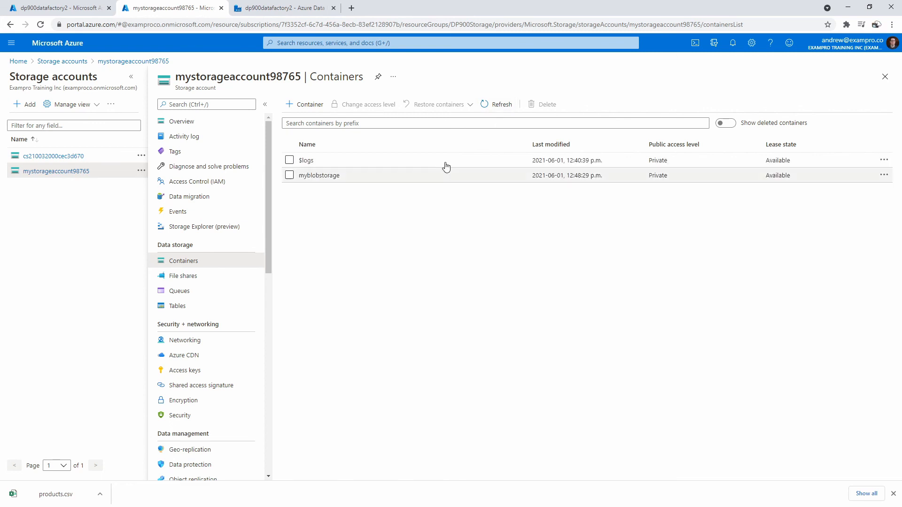
pyautogui.click(310, 176)
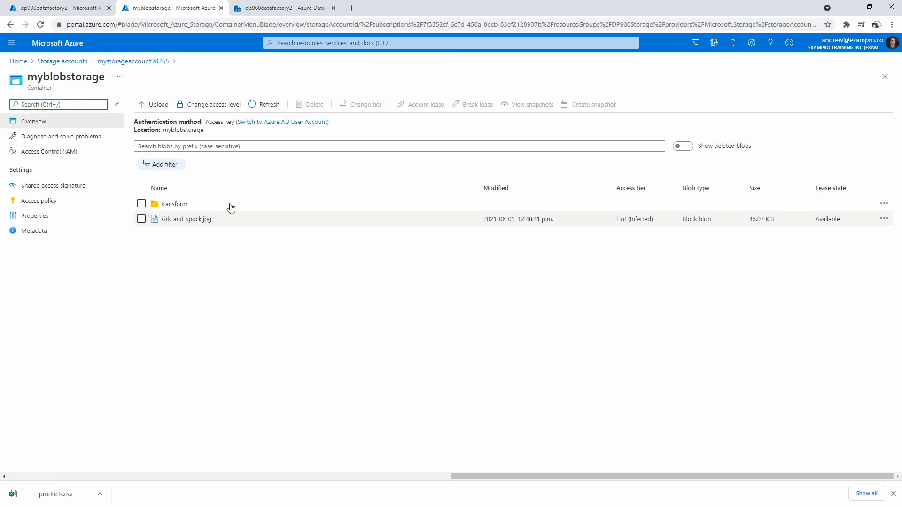
pyautogui.click(180, 205)
pyautogui.click(183, 221)
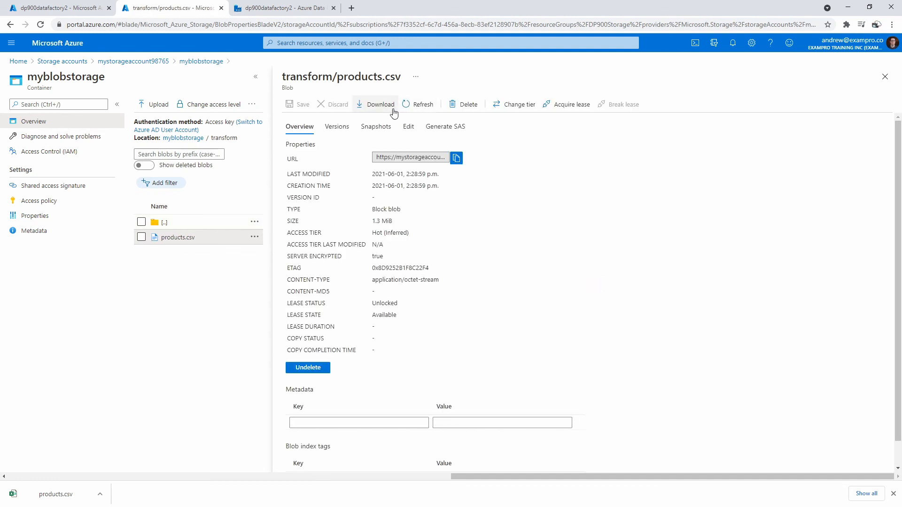
pyautogui.click(378, 105)
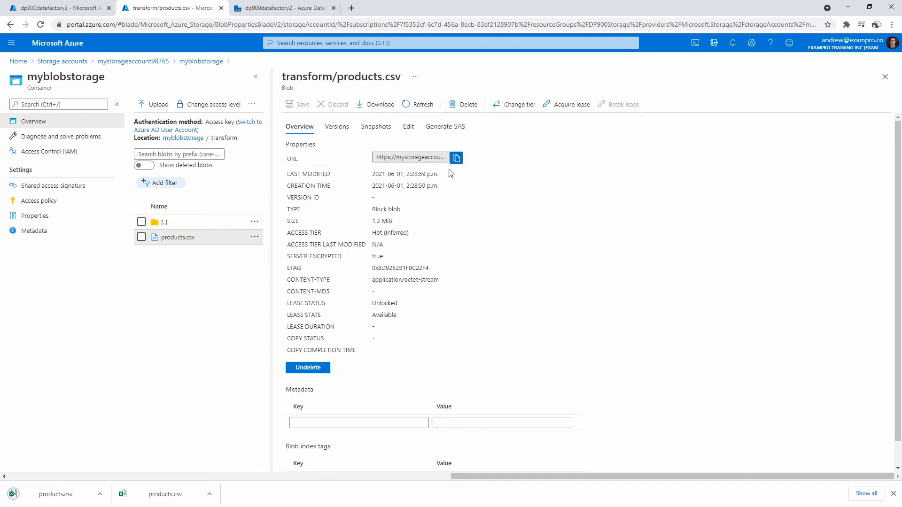
# Open the downloaded products.csv in Excel from its folder, inspect the exported rows, and close both windows.
pyautogui.click(100, 494)
pyautogui.click(123, 463)
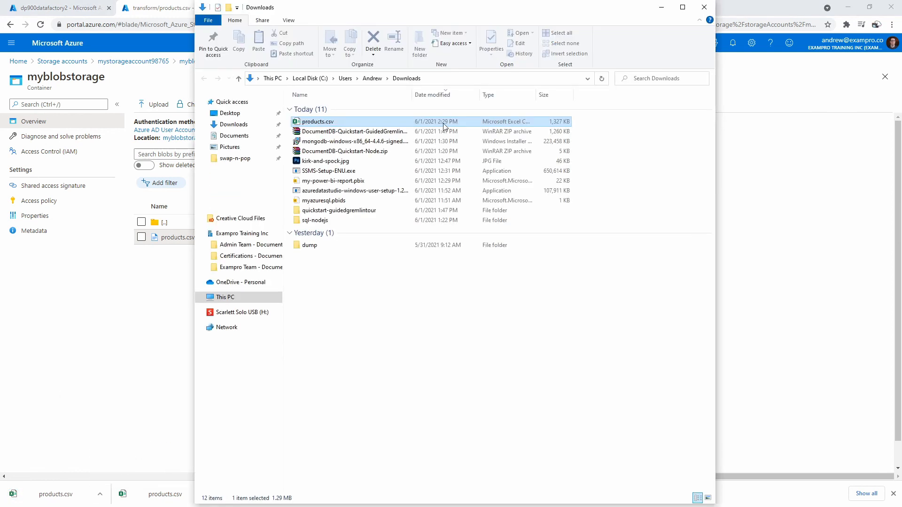
pyautogui.doubleClick(334, 123)
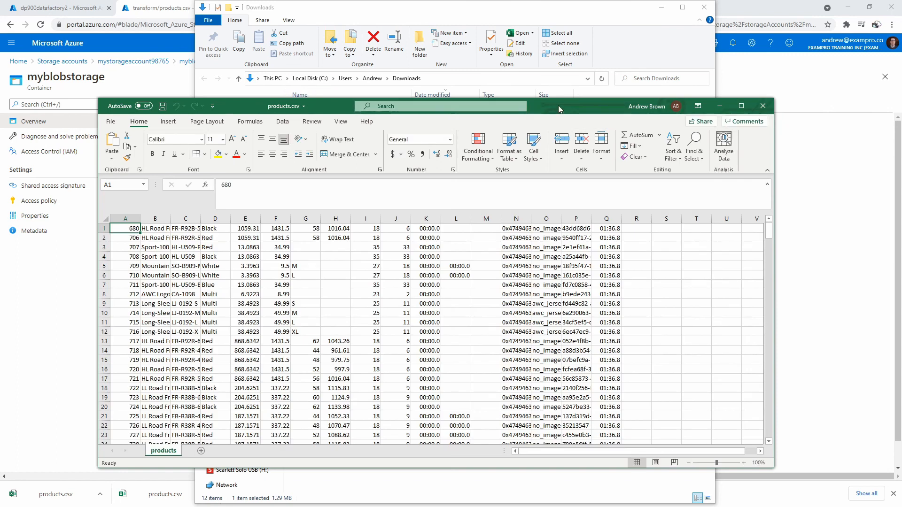
pyautogui.moveTo(558, 109); pyautogui.dragTo(541, 68)
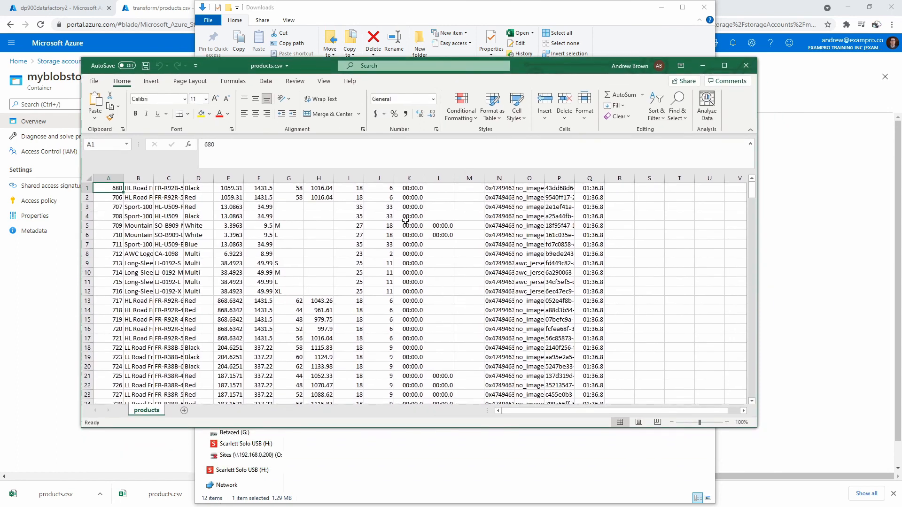
pyautogui.click(745, 67)
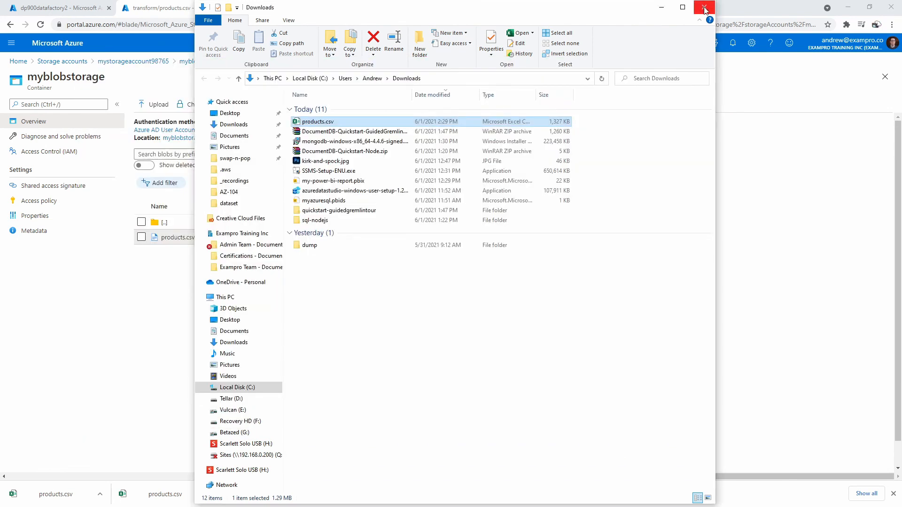
pyautogui.click(704, 7)
# Switch back to Data Factory and go to its home page.
pyautogui.click(42, 8)
pyautogui.click(141, 8)
pyautogui.click(249, 9)
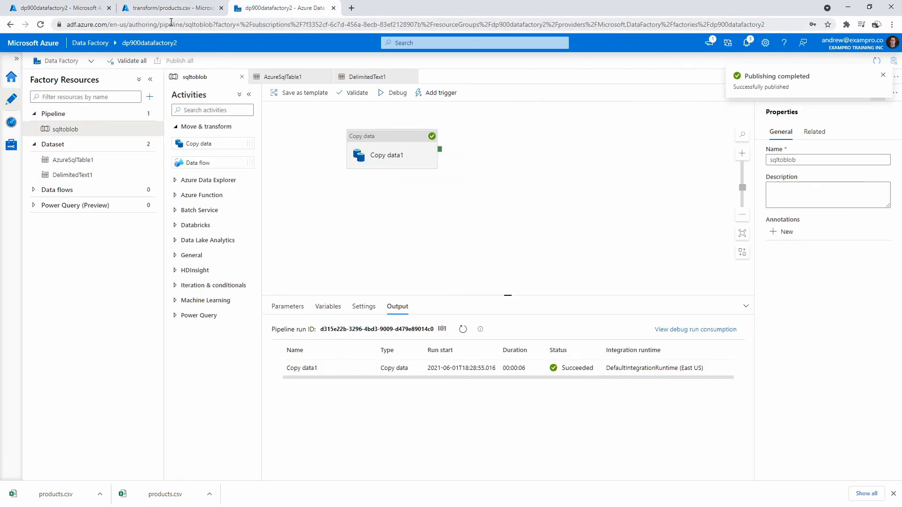
pyautogui.click(12, 77)
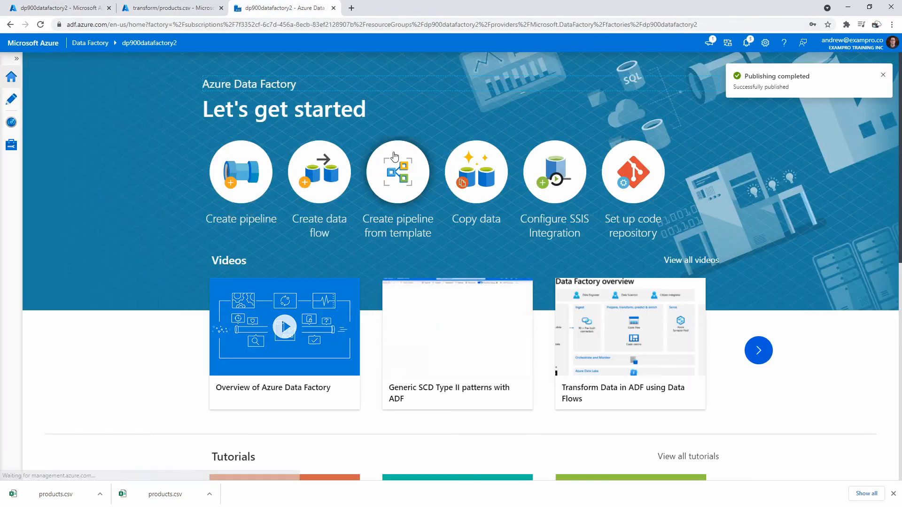